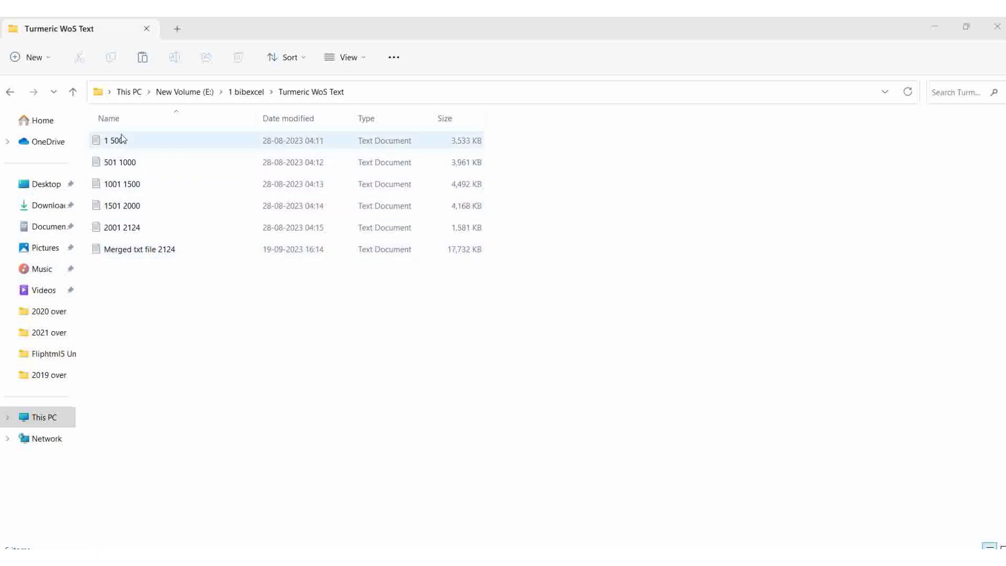
double_click(161, 251)
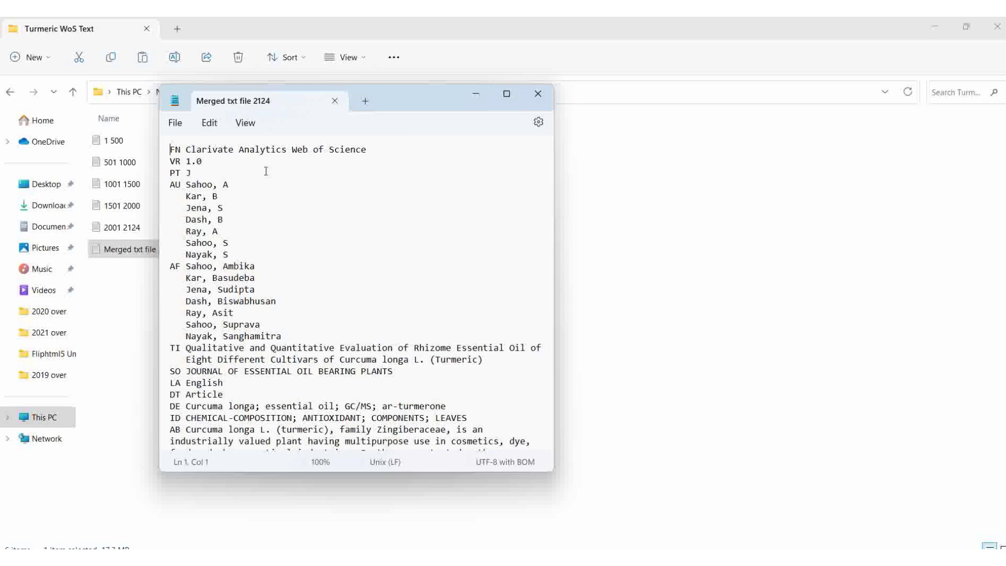
left_click(538, 95)
left_click(209, 362)
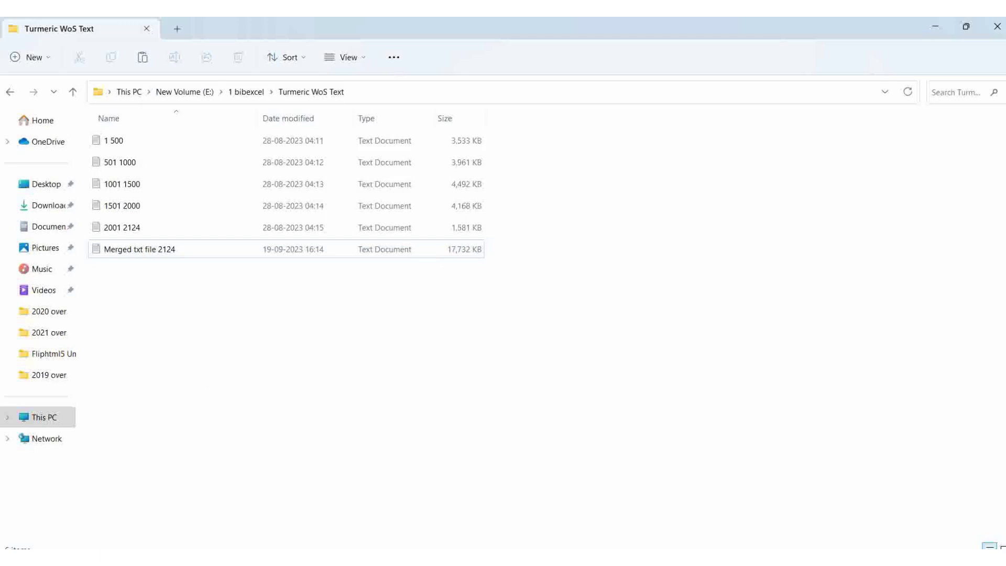
Step: Switch to VOSviewer, cancel the Open Map dialog, and start a new map with Create...
mouse_move(696, 557)
left_click(696, 508)
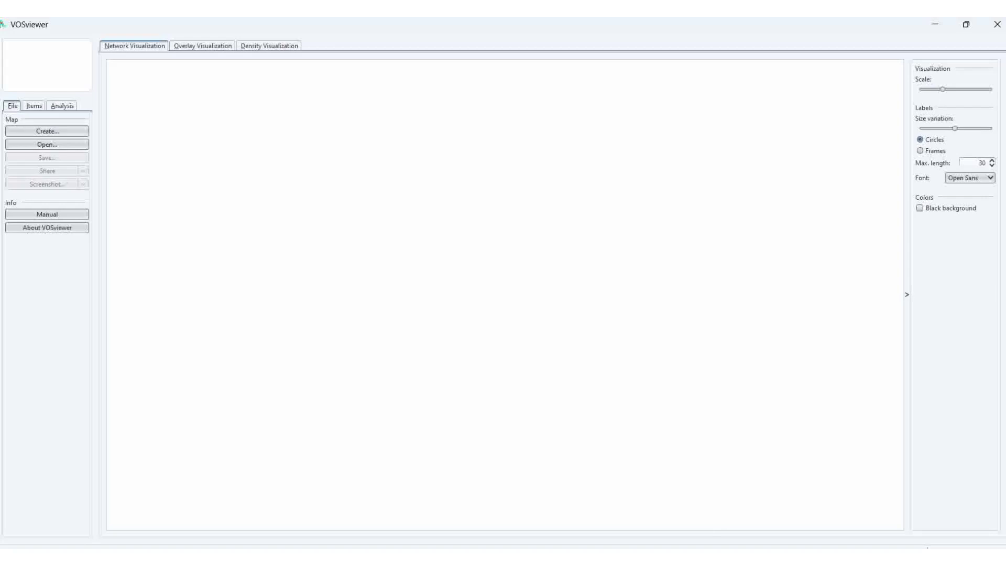
left_click(46, 146)
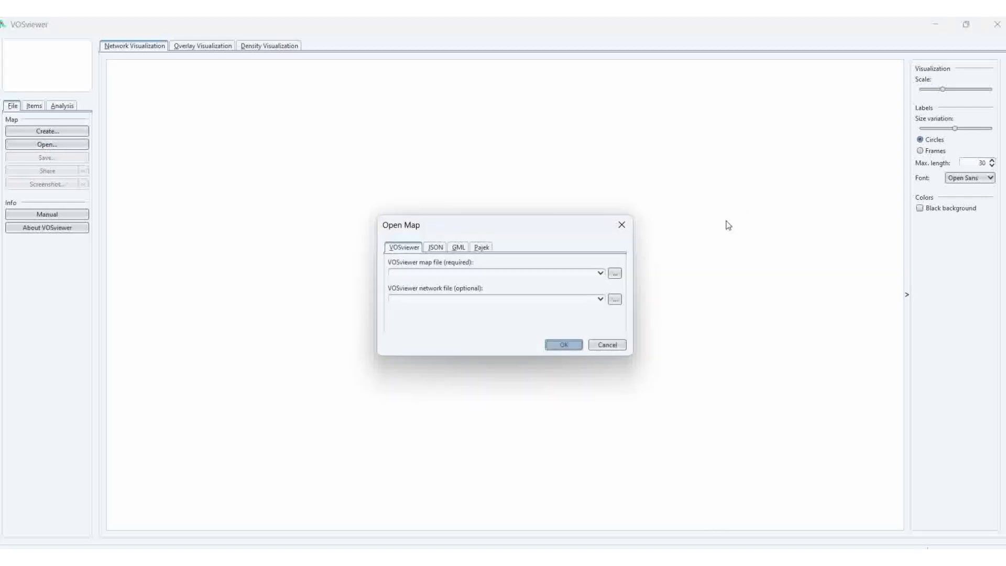
left_click(622, 225)
left_click(42, 132)
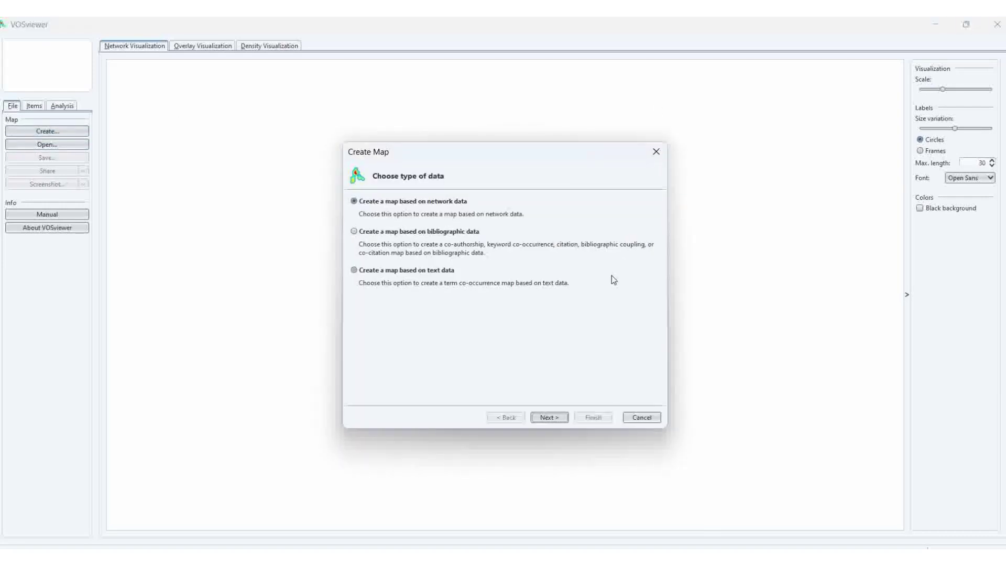
Step: Choose to build the map from bibliographic data read from bibliographic database files
left_click(545, 417)
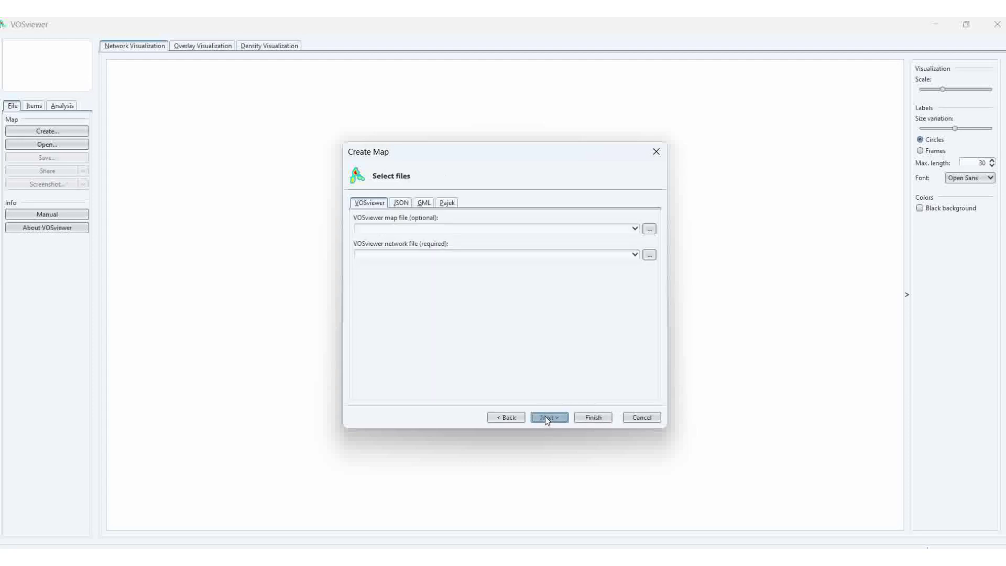
left_click(509, 418)
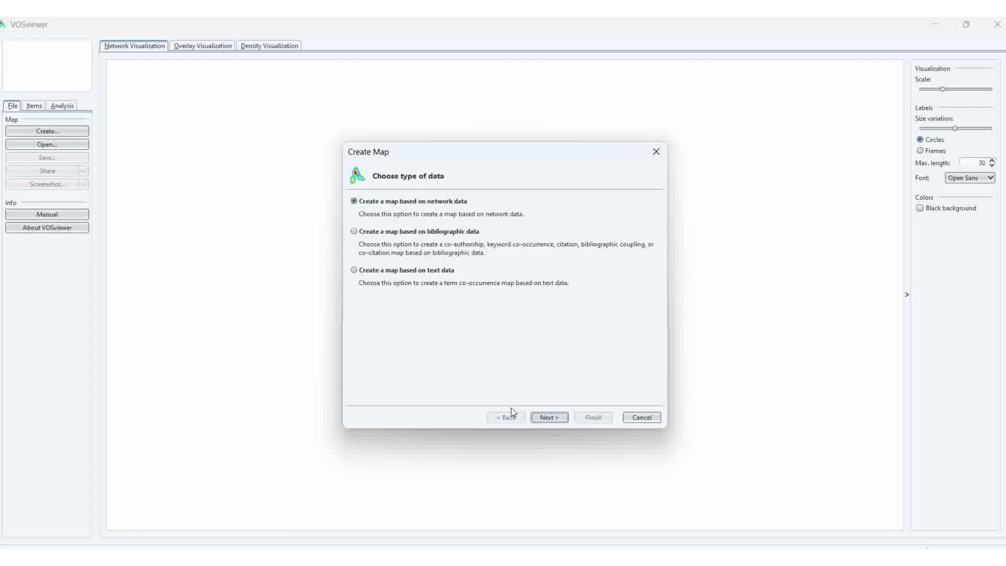
left_click(355, 232)
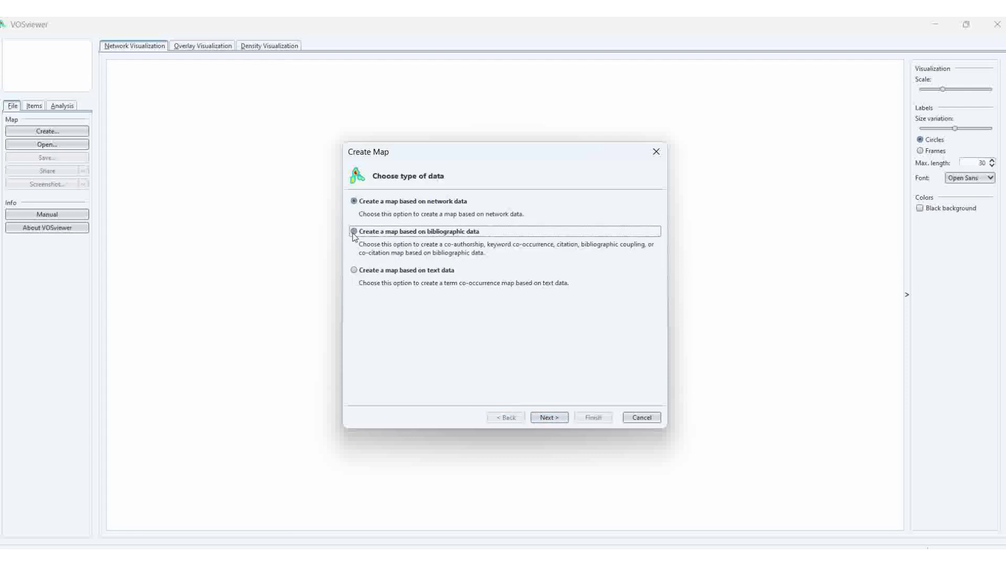
left_click(549, 418)
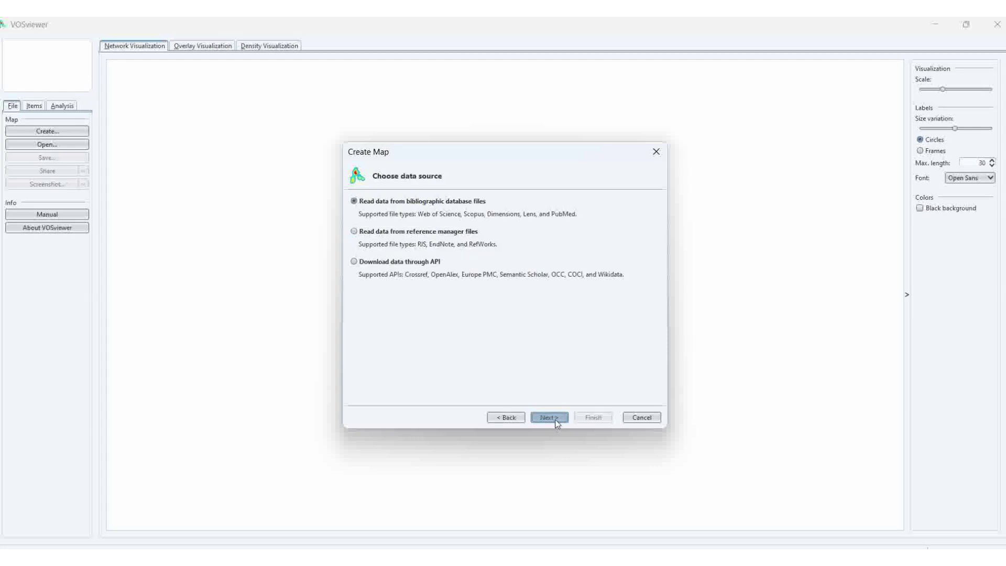
left_click(551, 420)
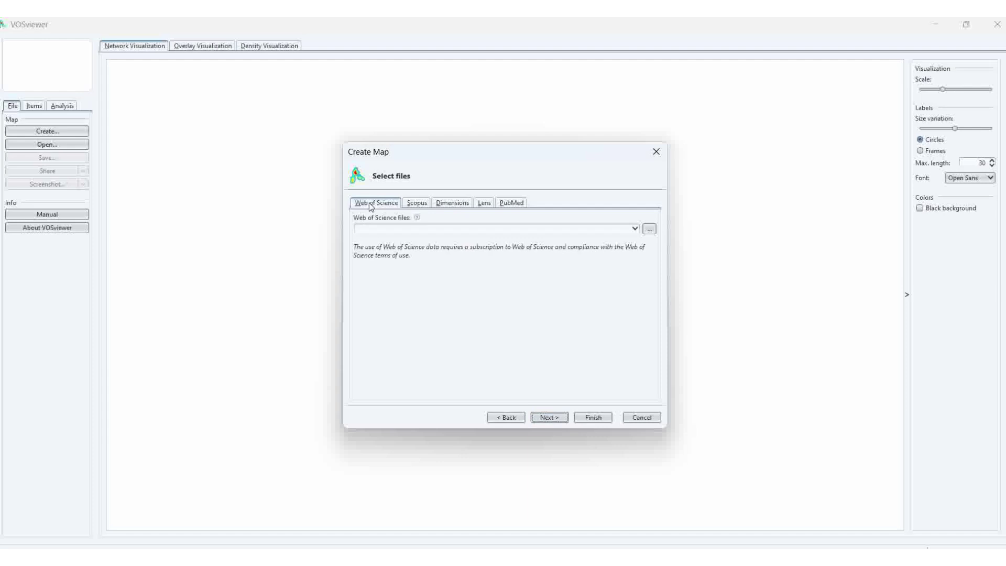
Step: Select E:\1 bibexcel\Turmeric WoS Text\Merged txt file 2124.txt as the Web of Science data file
left_click(649, 231)
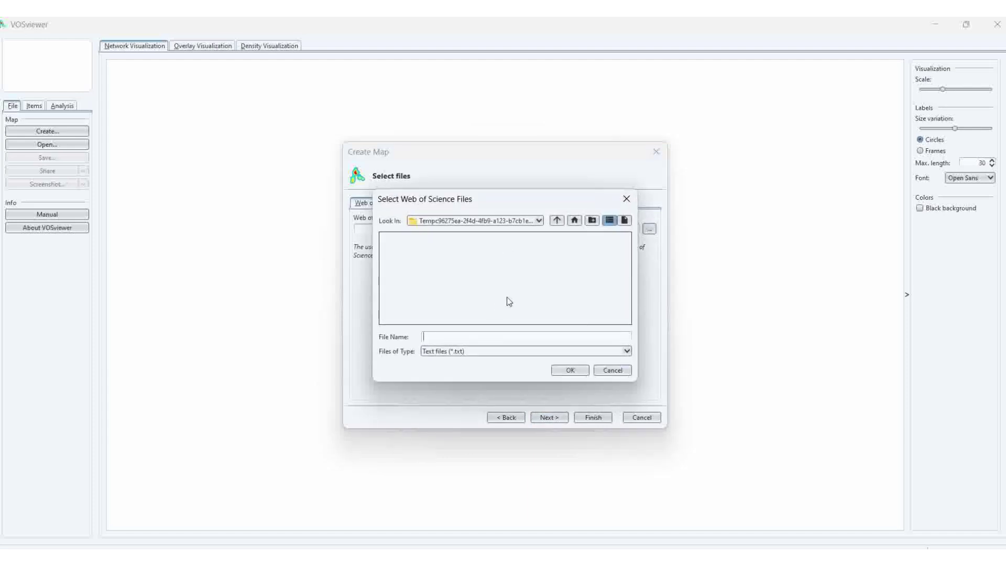
left_click(539, 221)
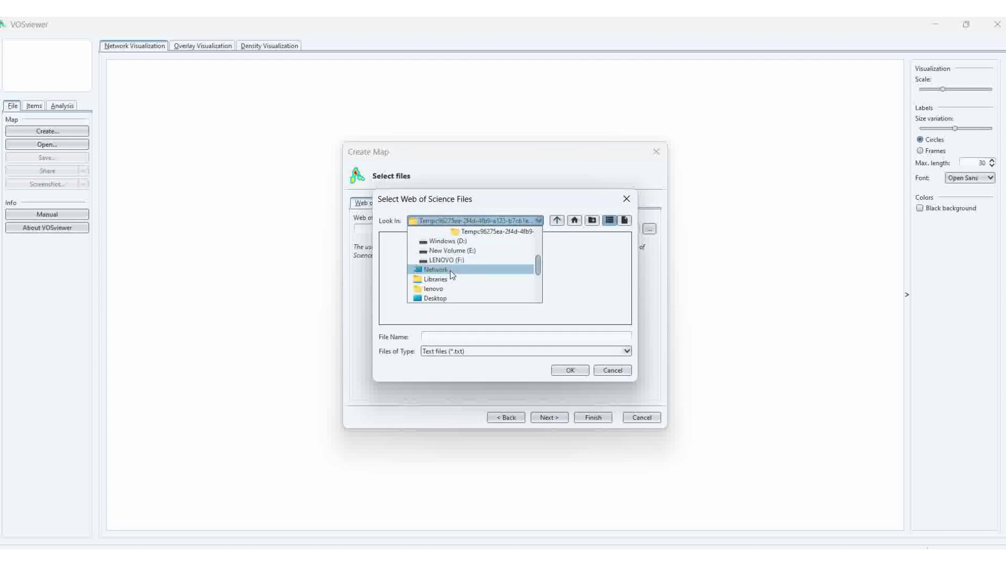
left_click(452, 250)
double_click(415, 238)
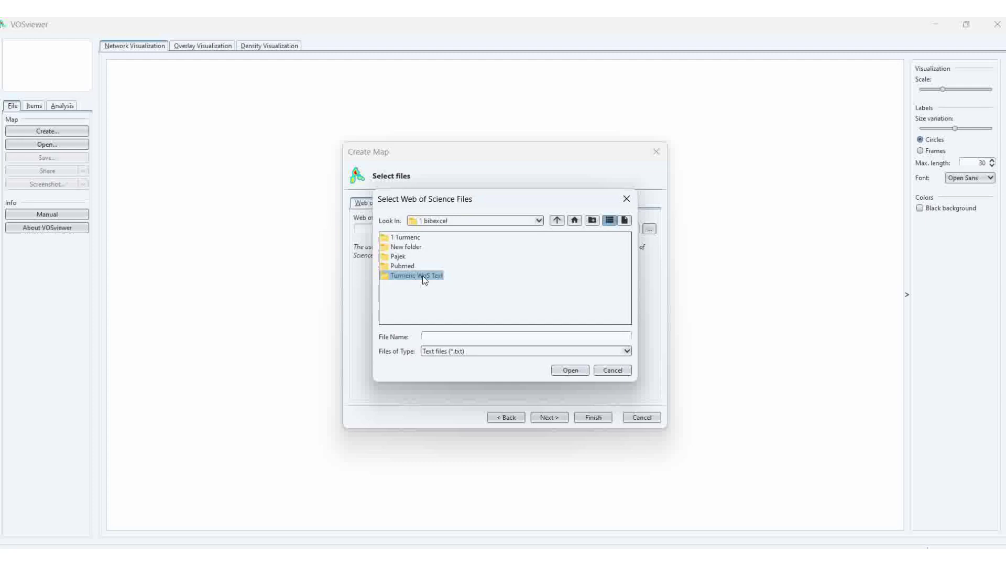
double_click(422, 276)
left_click(443, 285)
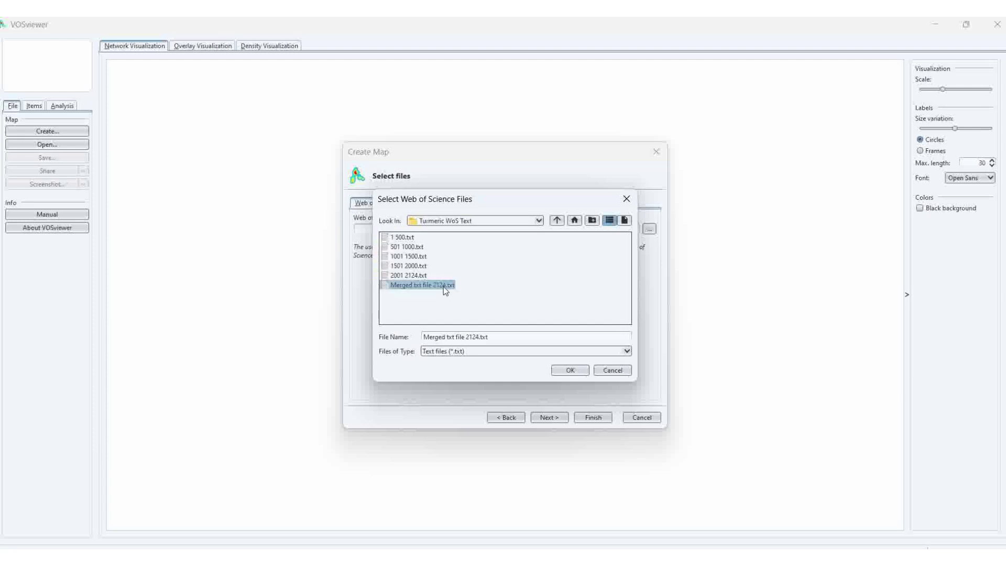
left_click(569, 371)
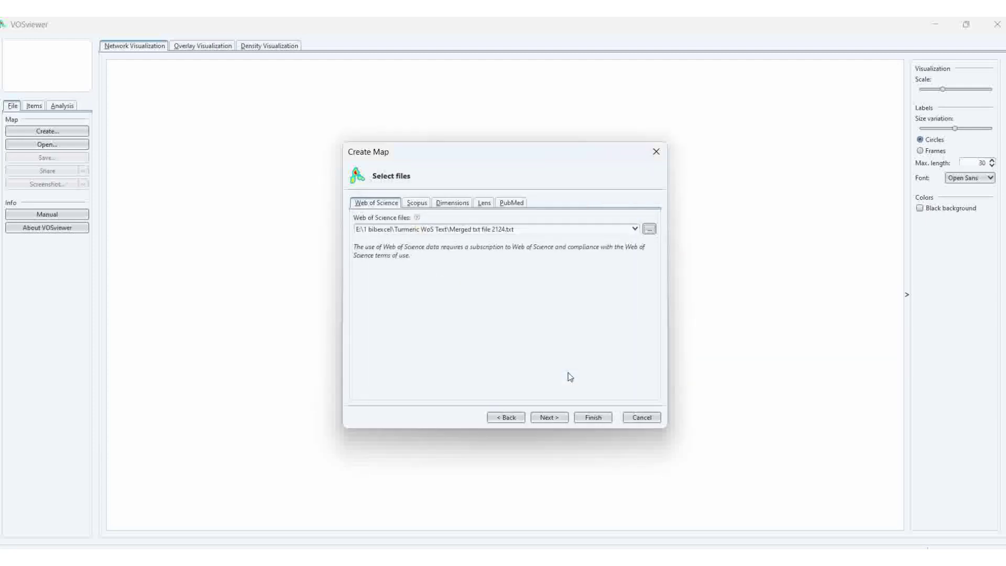
left_click(543, 417)
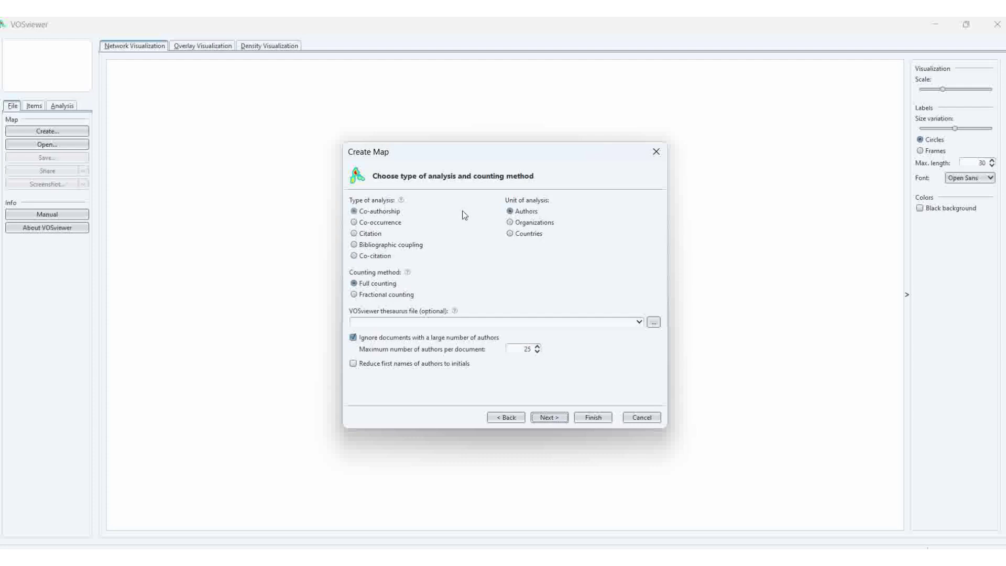
Step: Compare co-occurrence, citation and co-citation, settling on Bibliographic coupling of Documents with full counting
left_click(354, 222)
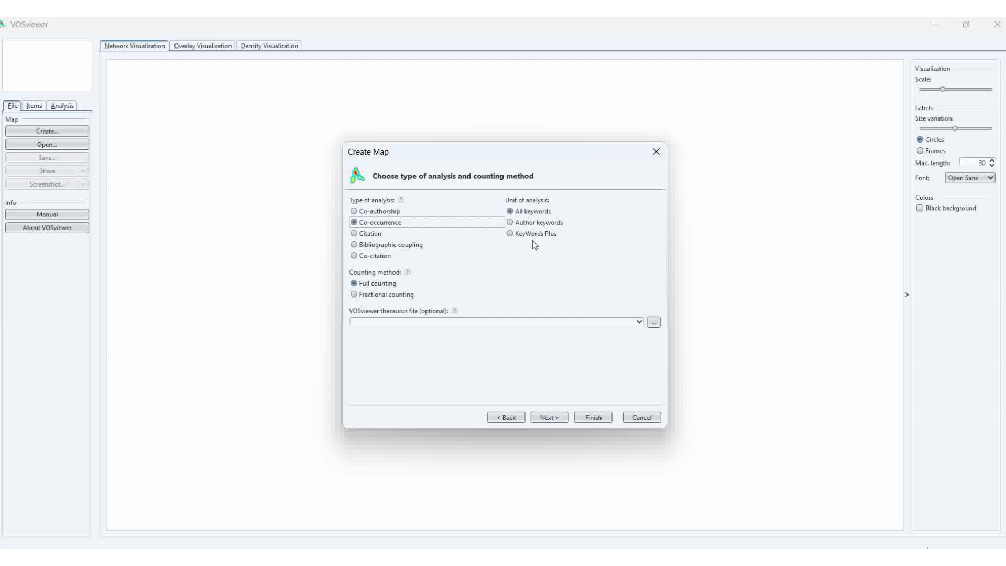
left_click(355, 234)
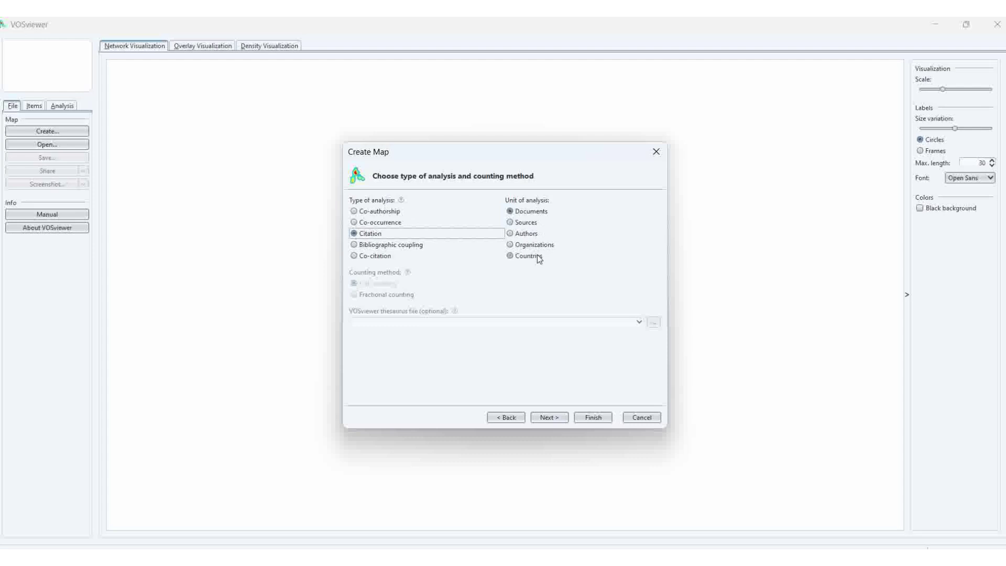
left_click(354, 246)
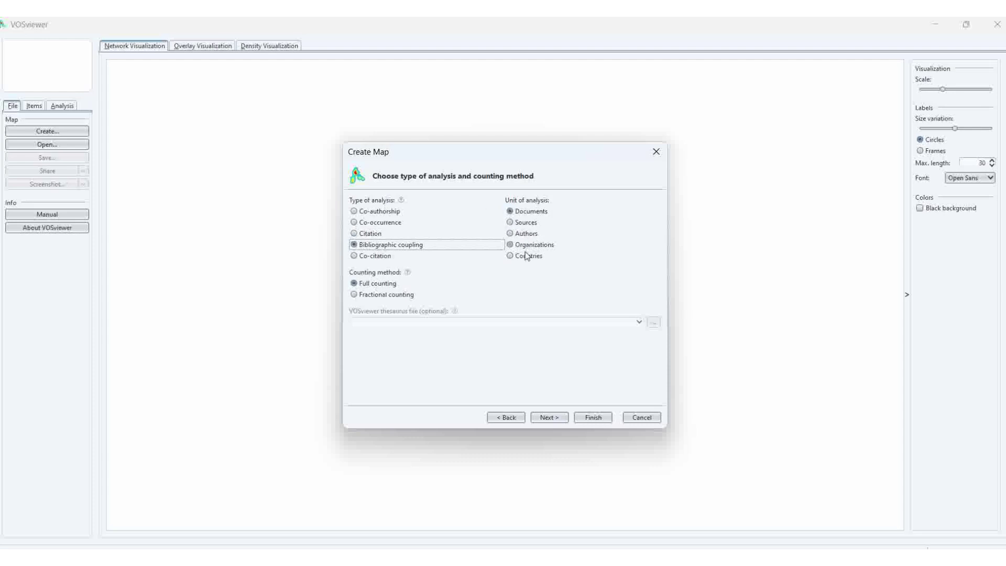
left_click(354, 256)
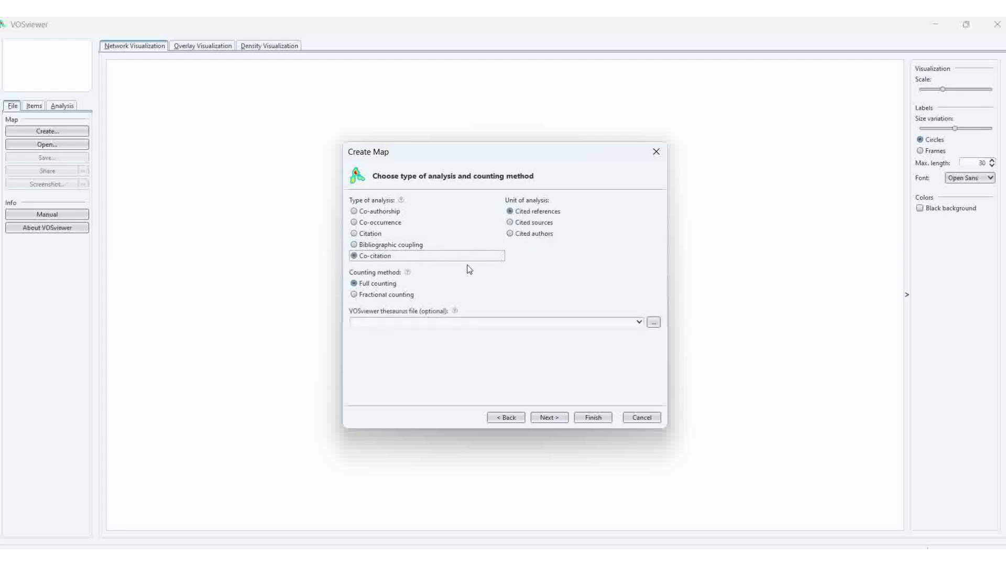
left_click(354, 245)
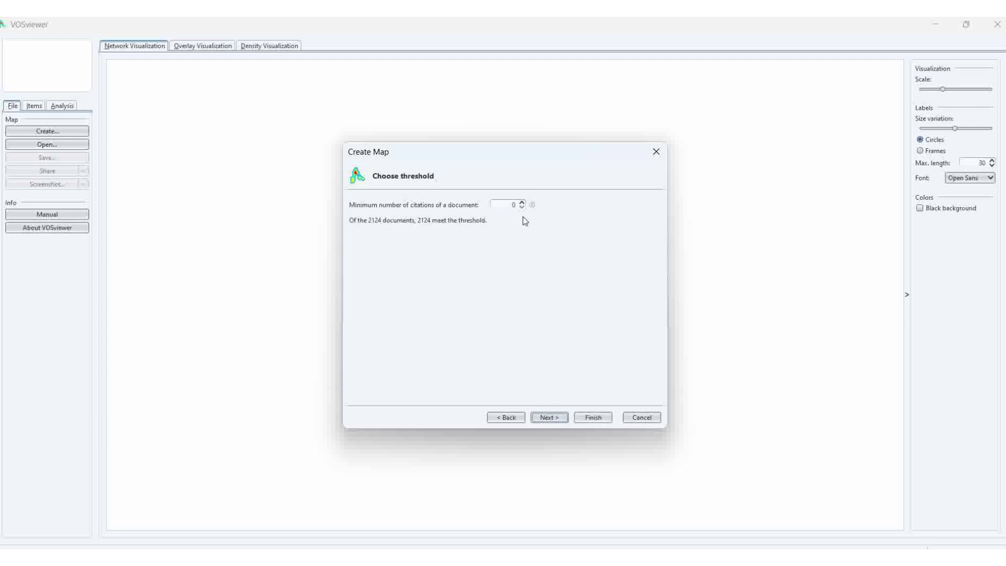
Step: Set the minimum citations per document to 3, keep 1000 of 1536 documents, and finish
left_click(522, 202)
left_click(522, 202)
left_click(522, 202)
left_click(549, 419)
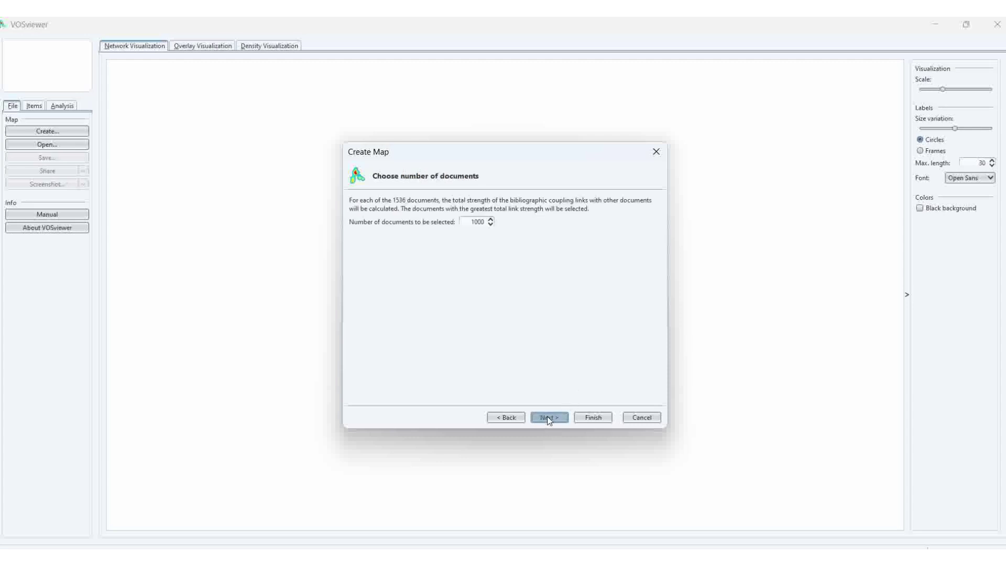
left_click(548, 418)
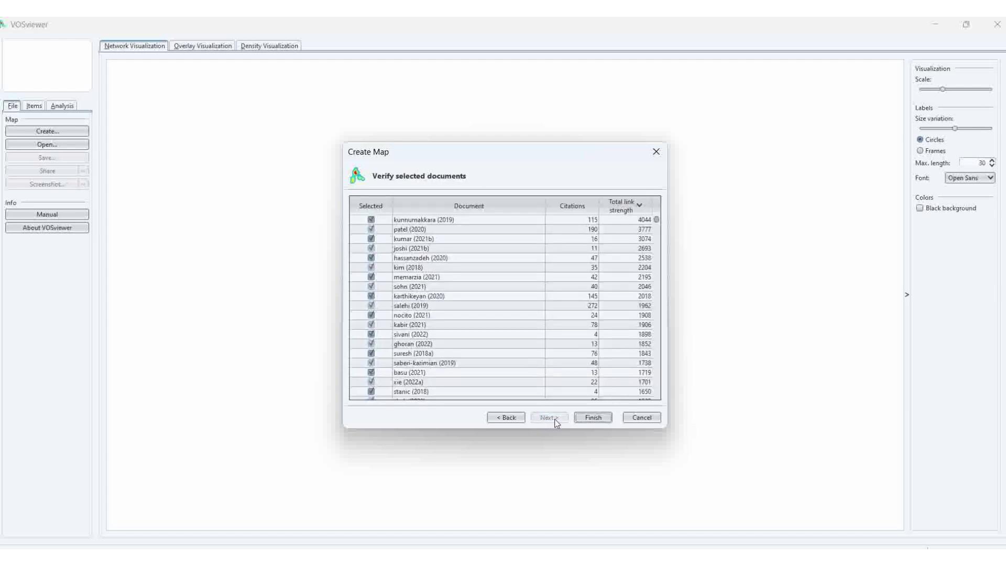
left_click(587, 418)
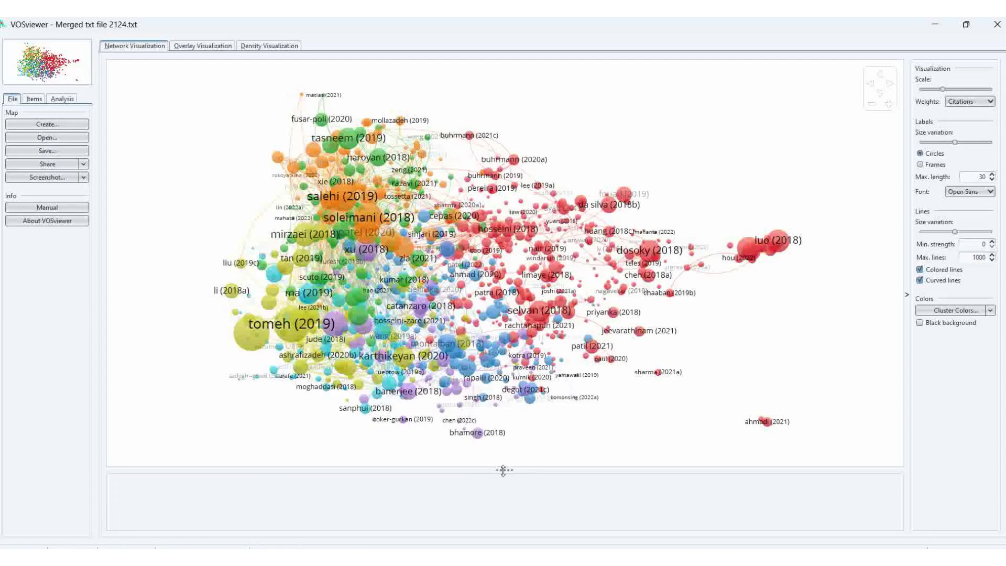
Step: Shrink the bottom details panel to enlarge the coupling map, then inspect several nodes
left_click_drag(504, 469, 504, 515)
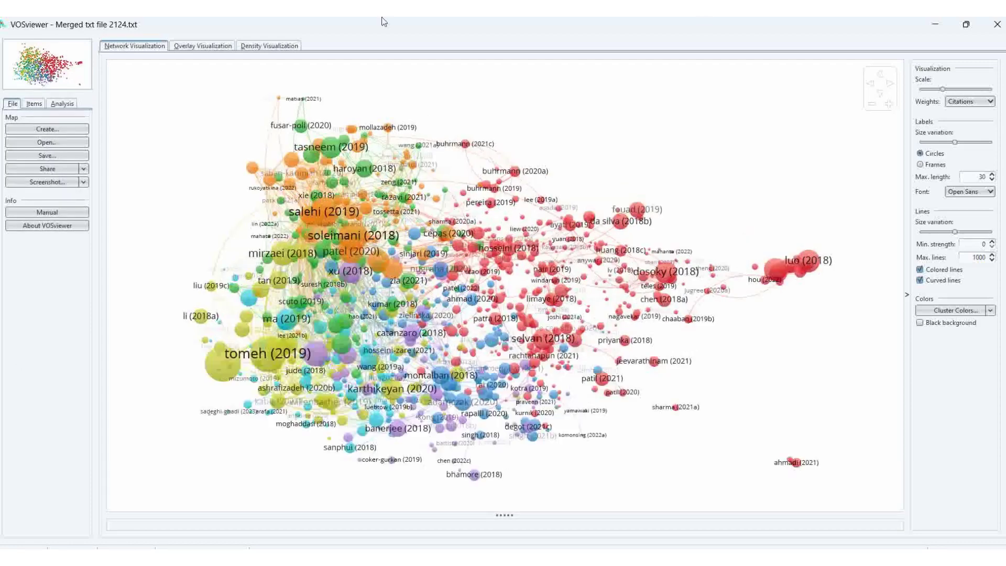
mouse_move(354, 231)
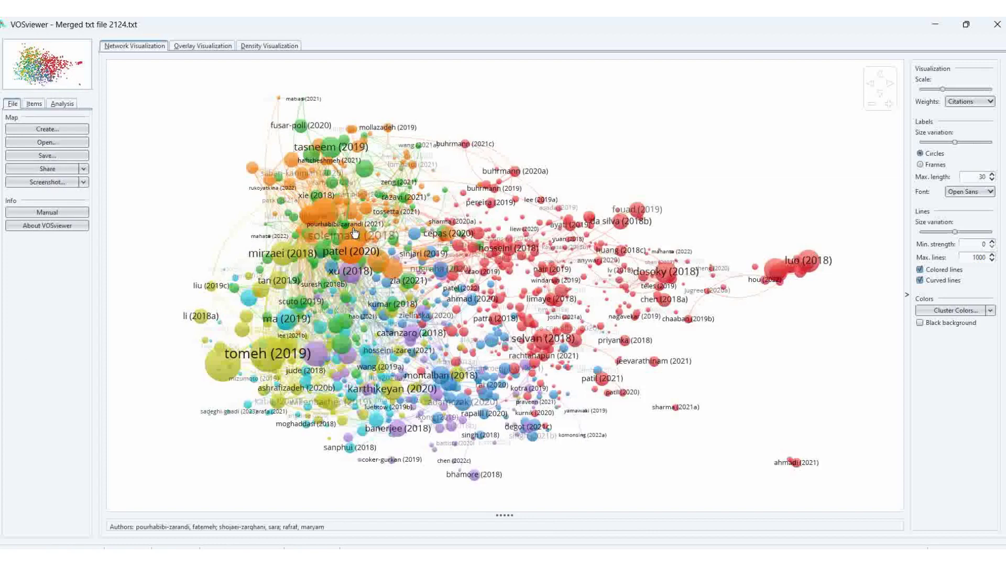
mouse_move(347, 253)
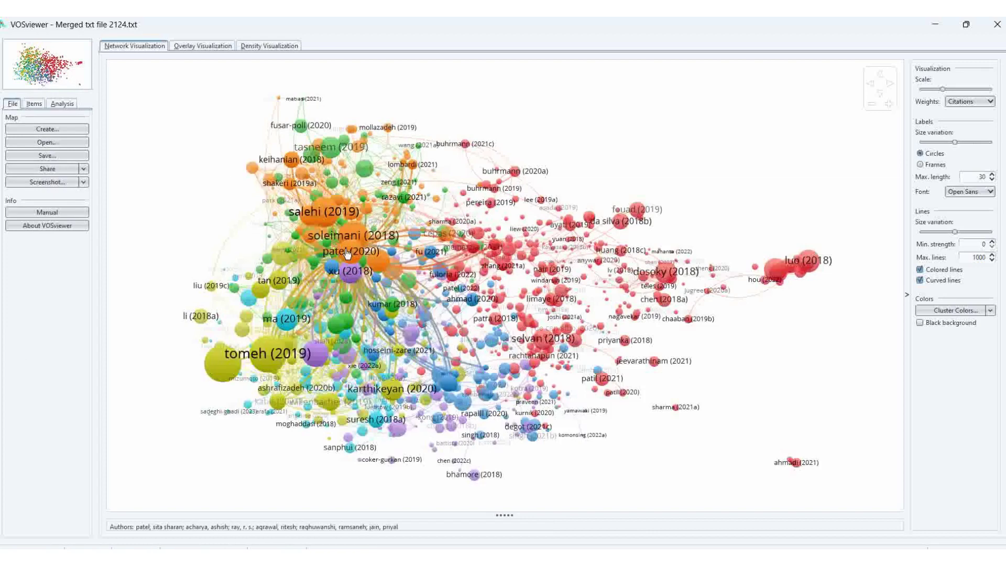
mouse_move(268, 358)
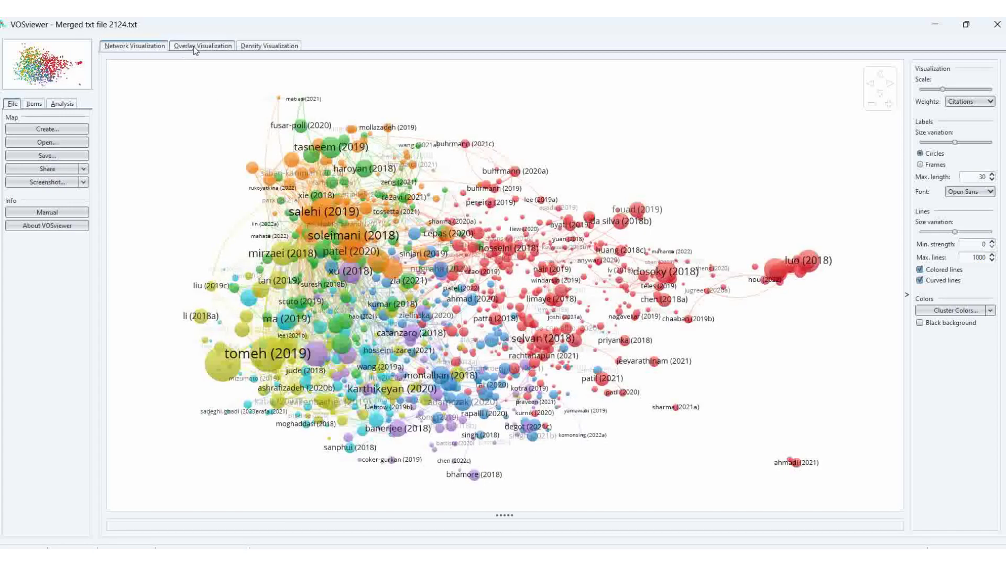
Step: Show the map as a density heatmap and list its 1000 documents in 7 clusters
left_click(193, 46)
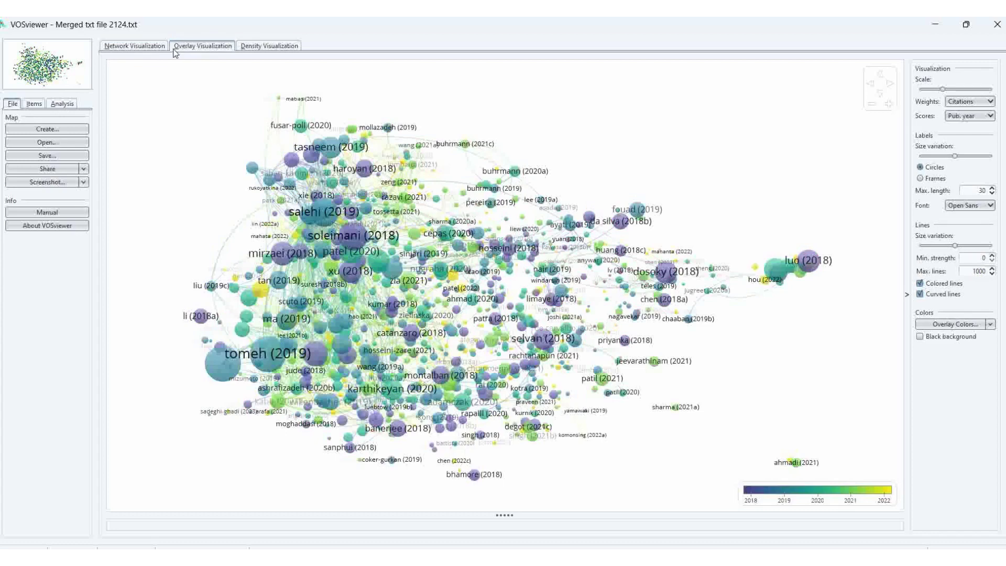
left_click(262, 47)
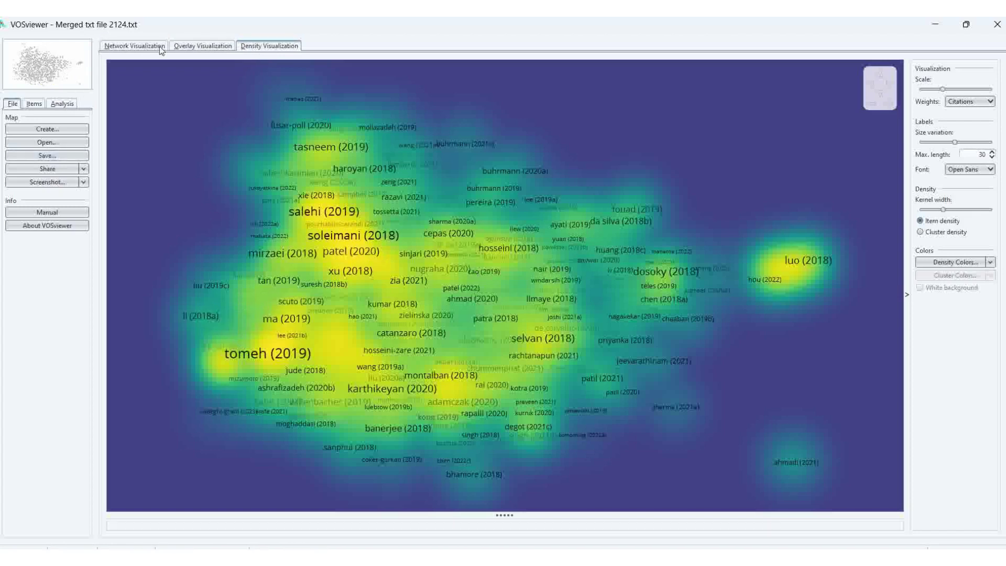
left_click(34, 104)
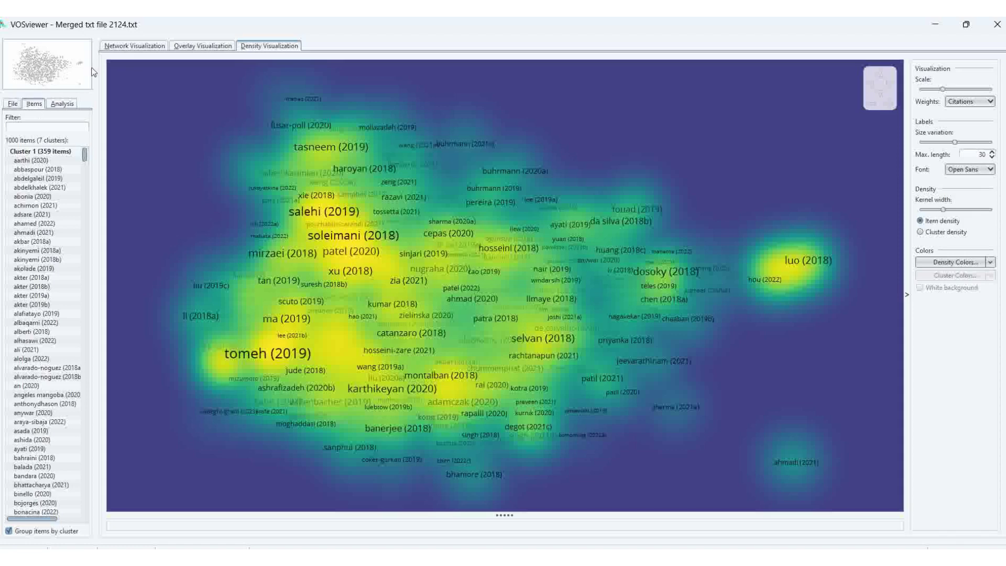
Step: Return to Network Visualization and scroll the Items list through the clusters, reaching Cluster 2's 126 documents
left_click(134, 46)
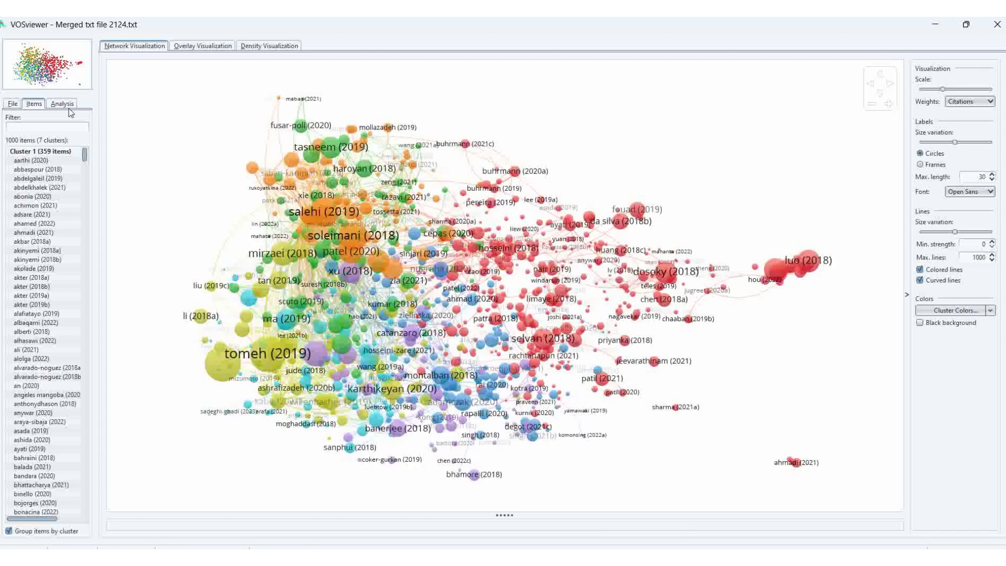
left_click(85, 163)
left_click_drag(85, 162, 104, 285)
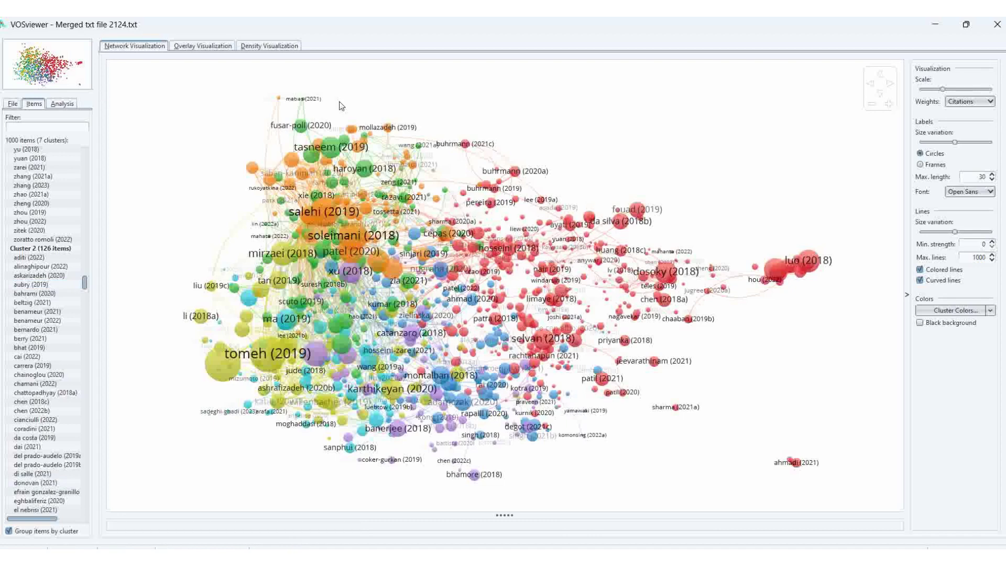
Step: Save a PNG screenshot of the network map named Network in the Turmeric WoS Text folder
left_click(12, 104)
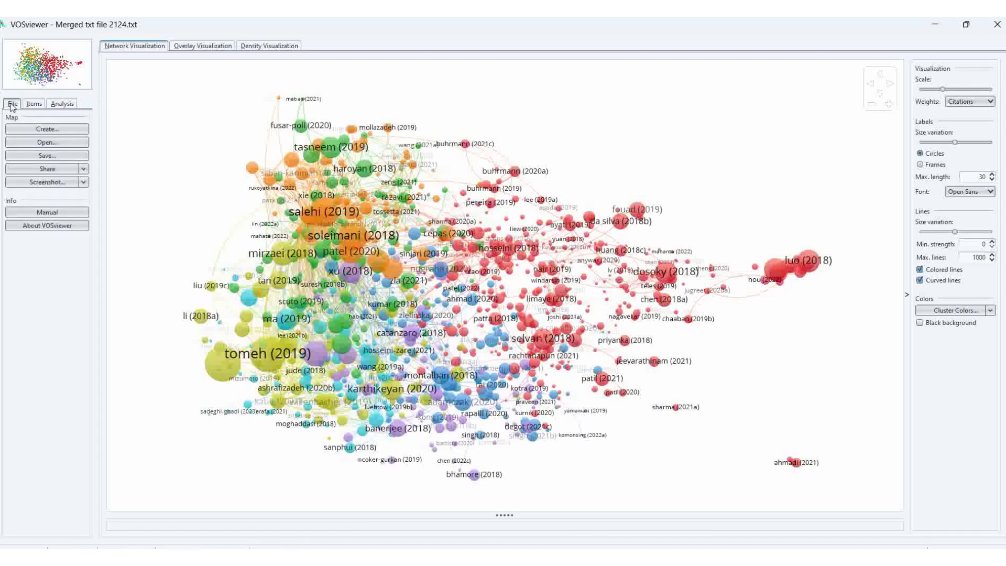
left_click(46, 183)
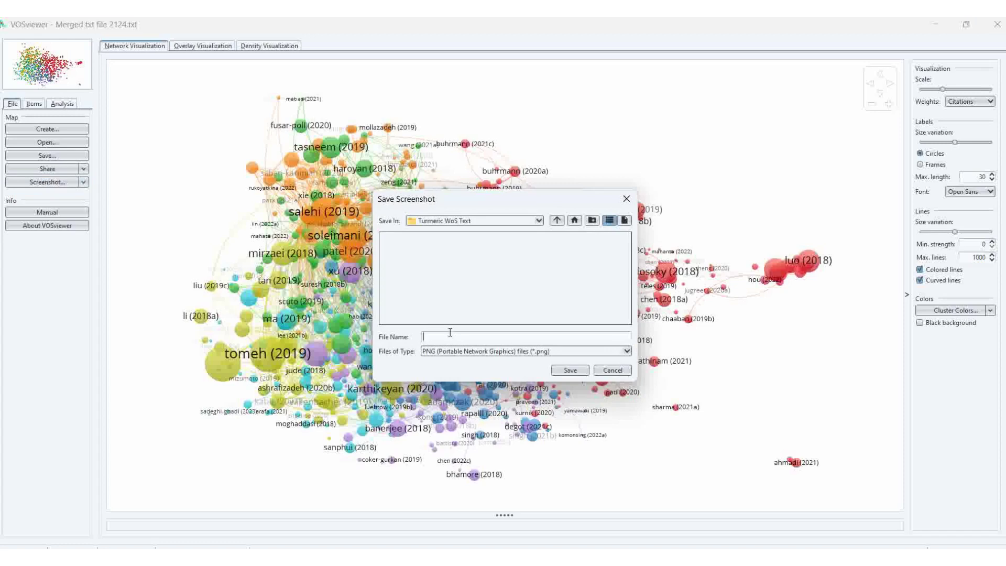
type("new")
key("BackSpace")
key("BackSpace")
key("BackSpace")
type("Nwtwork")
left_click(553, 372)
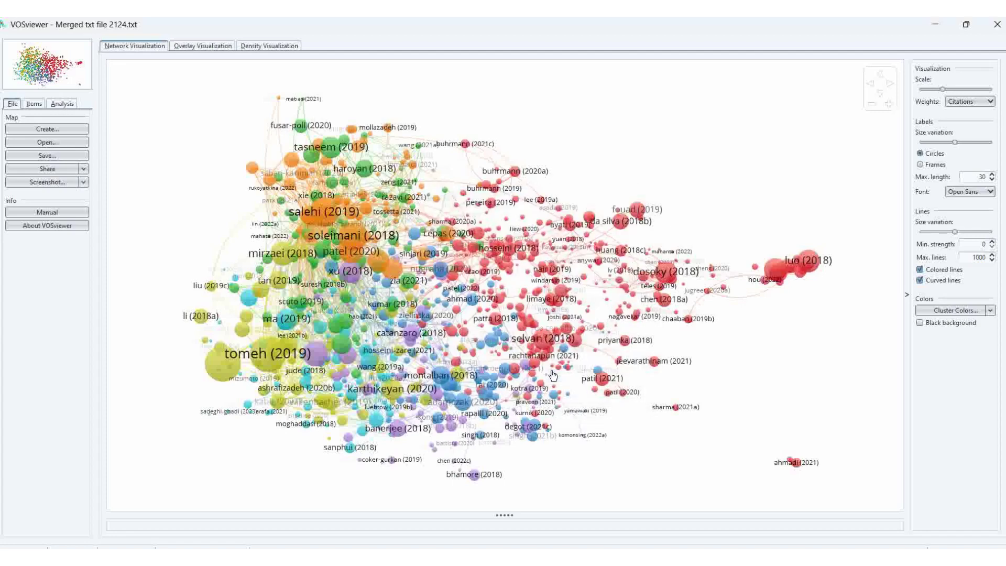
Step: Start a new map from the merged Web of Science file using Co-citation of Cited references
left_click(62, 130)
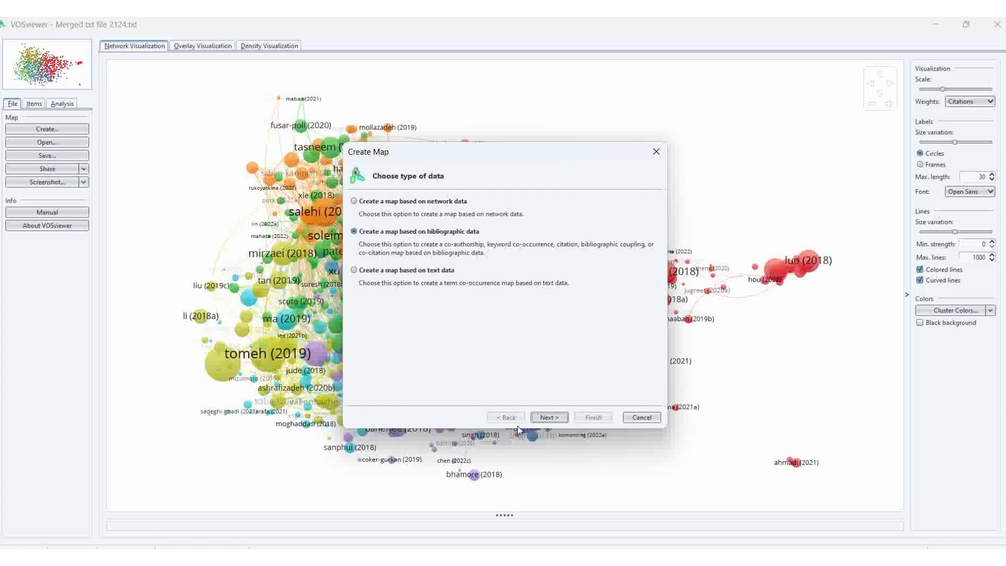
left_click(548, 418)
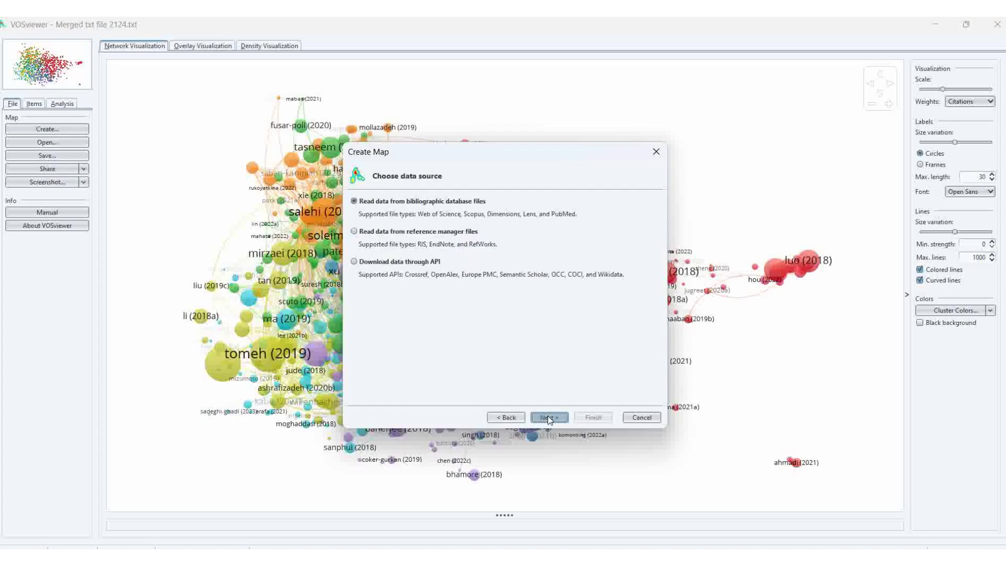
left_click(549, 418)
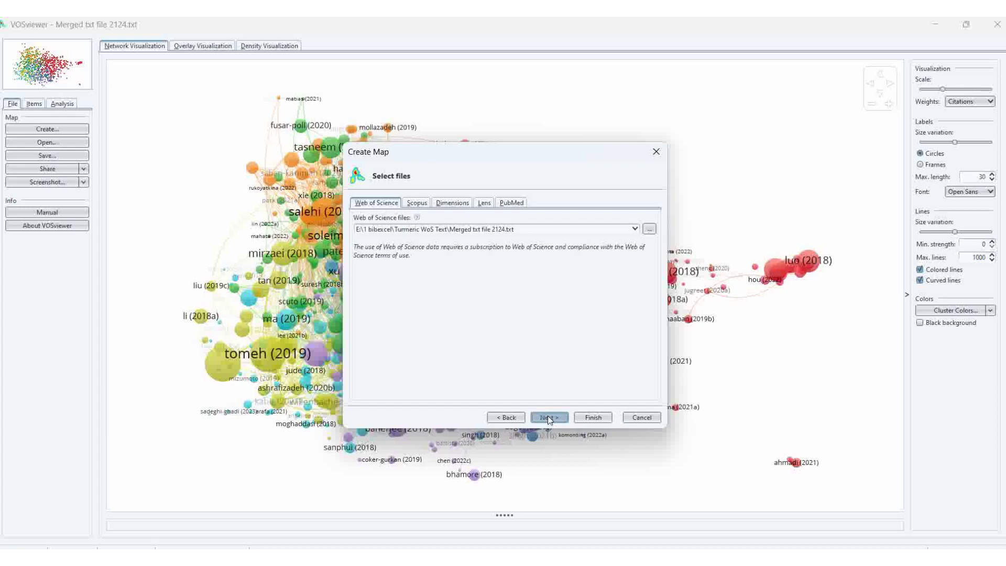
left_click(549, 418)
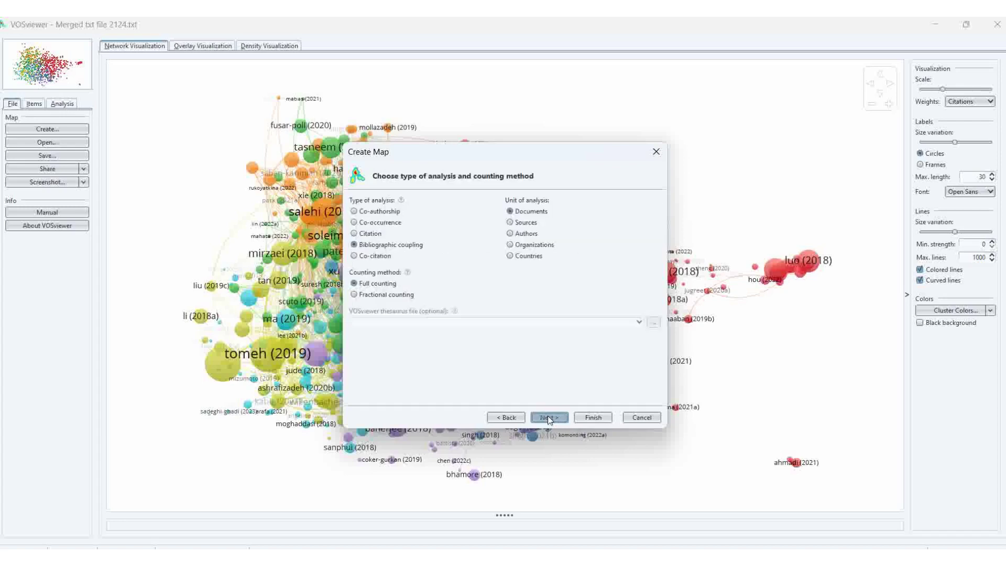
left_click(354, 257)
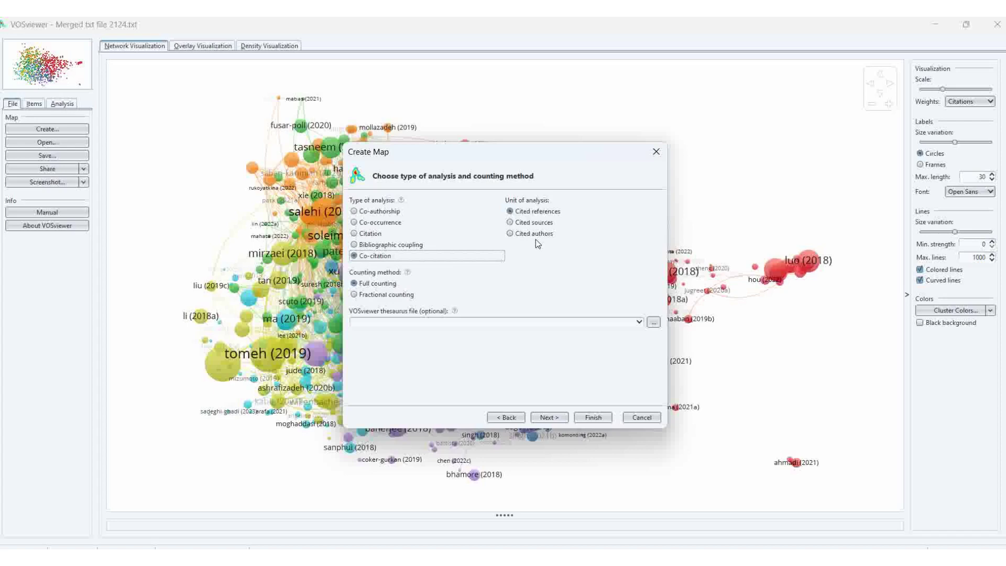
left_click(549, 418)
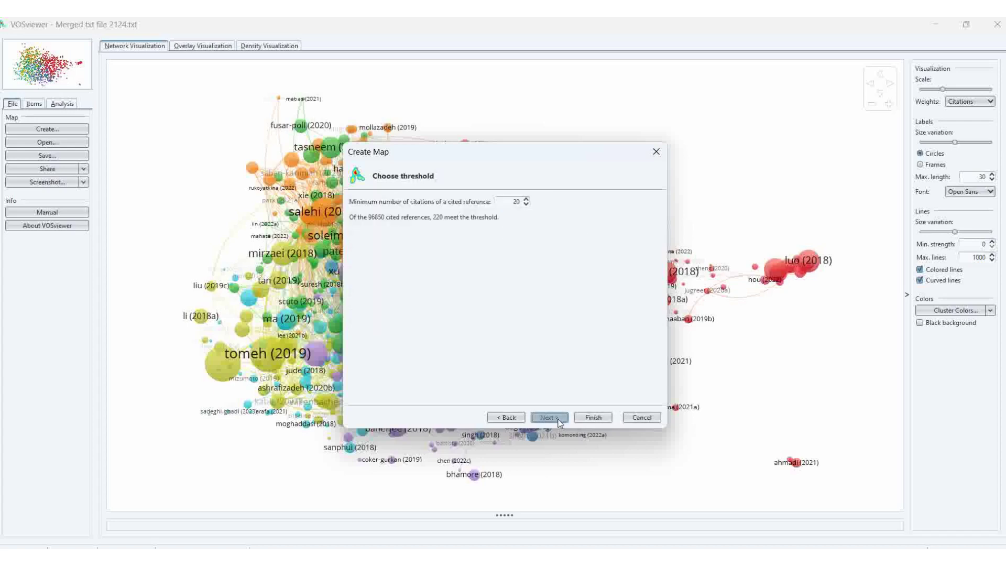
Step: Set the minimum citations per cited reference to 7, keep 1000 references, and build the map
left_click(526, 204)
left_click(526, 205)
left_click(526, 204)
left_click(526, 205)
left_click(526, 205)
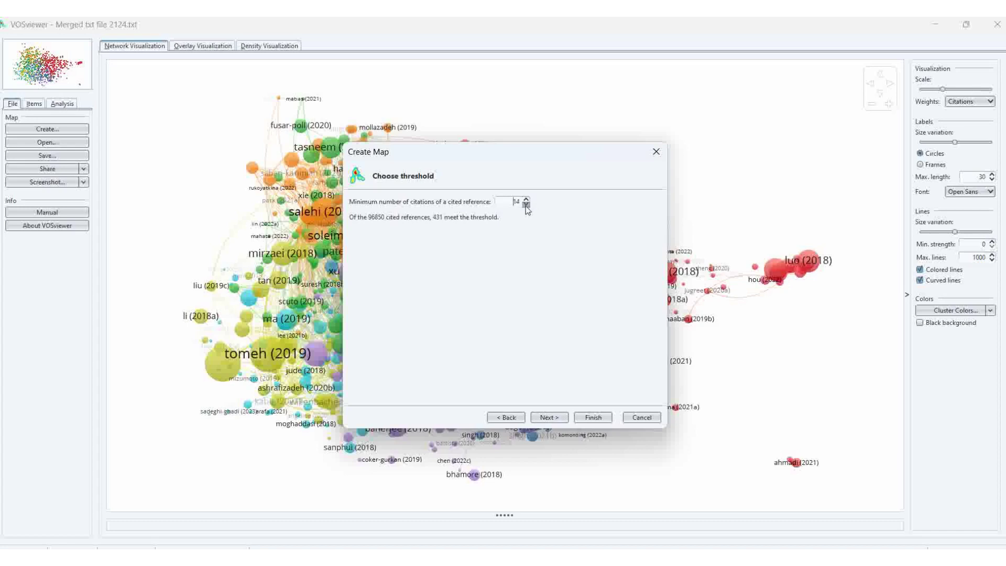
left_click(526, 204)
left_click(526, 204)
left_click(526, 204)
left_click(526, 204)
left_click(526, 205)
left_click(526, 205)
left_click(527, 205)
left_click(546, 417)
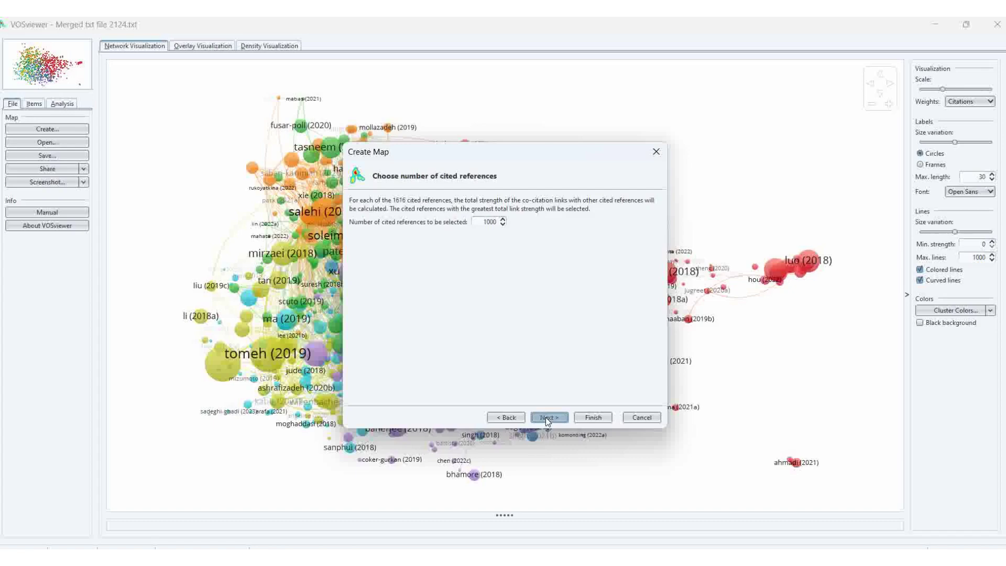
left_click(546, 417)
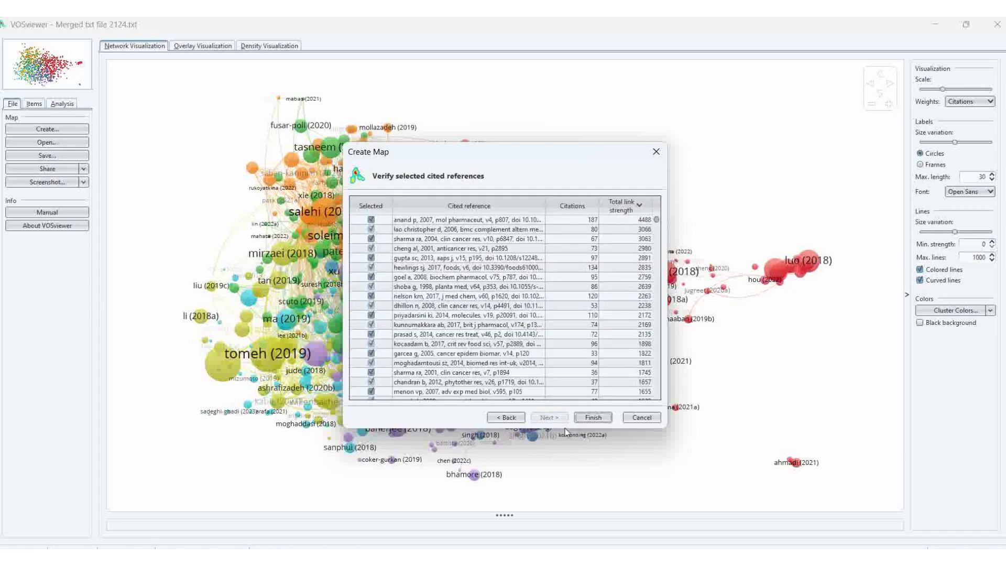
left_click(590, 421)
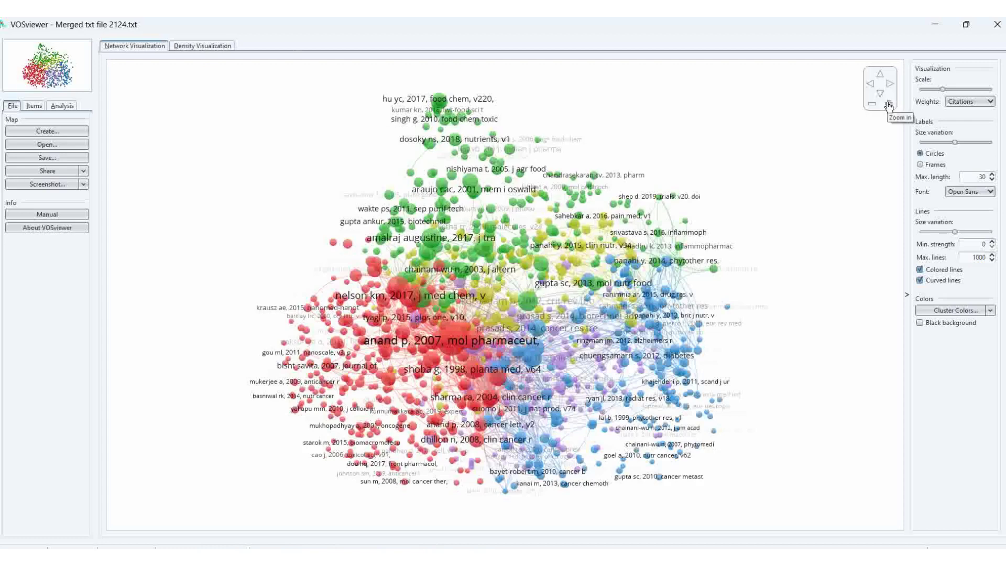
Step: Zoom in twice on the map centre and list the 1000 cited references in 5 clusters
left_click(889, 105)
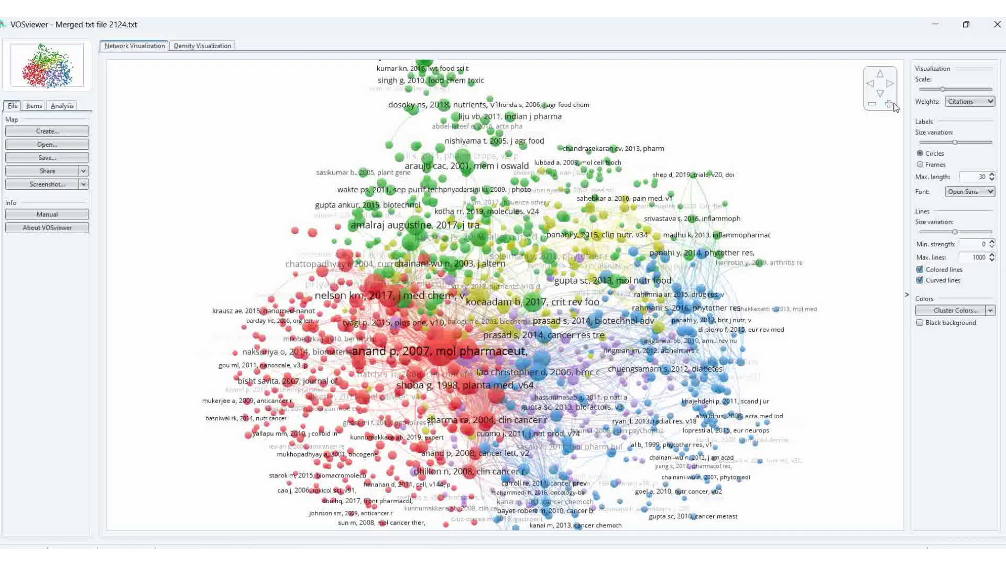
left_click(889, 105)
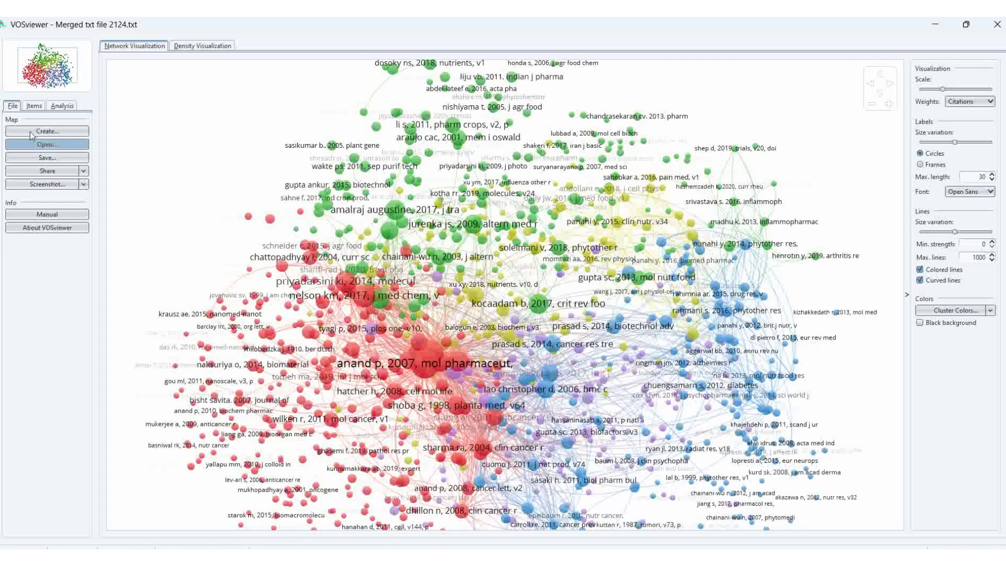
left_click(34, 106)
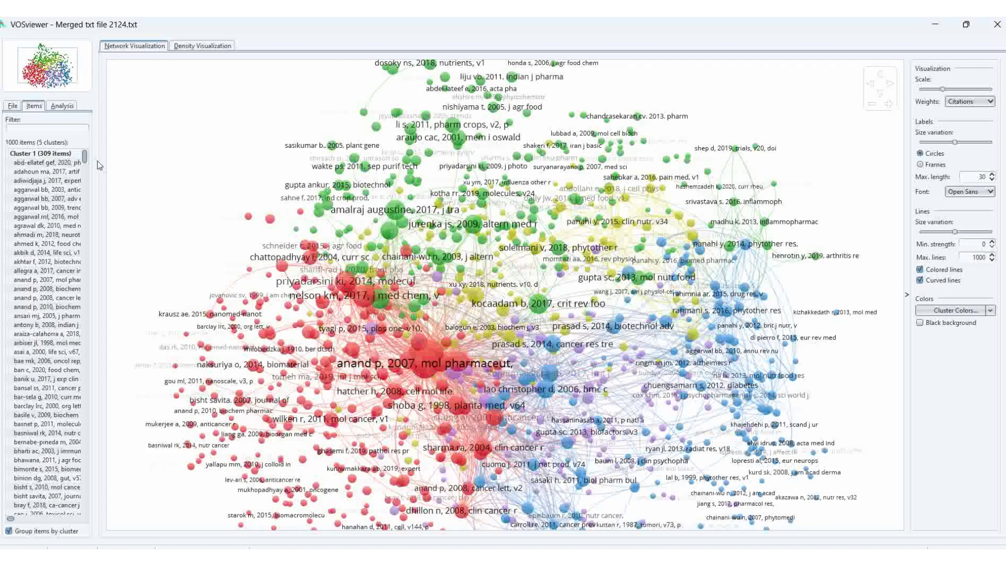
Step: Save the cited-reference co-citation map as a PNG screenshot named 'Co citation'
left_click(11, 106)
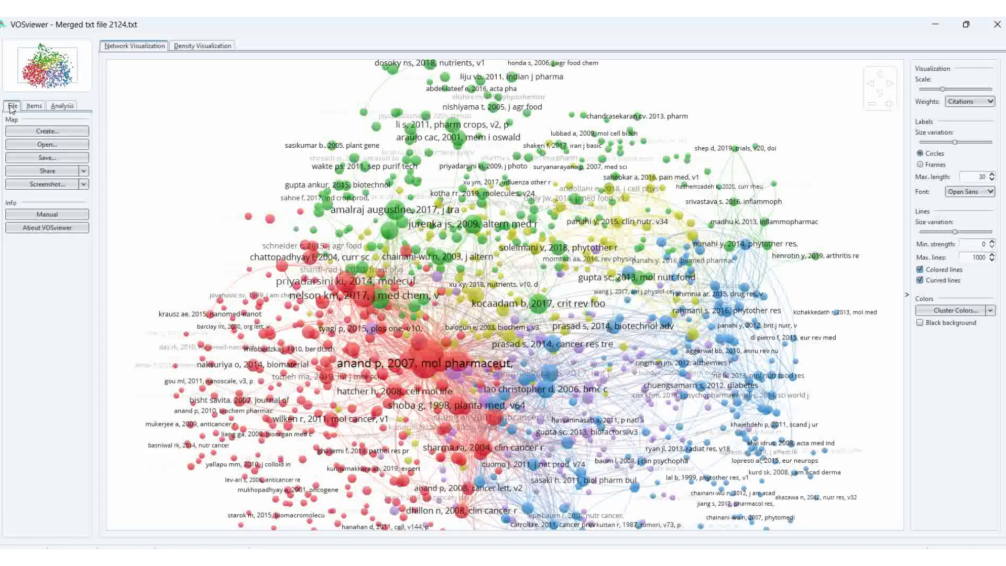
left_click(46, 184)
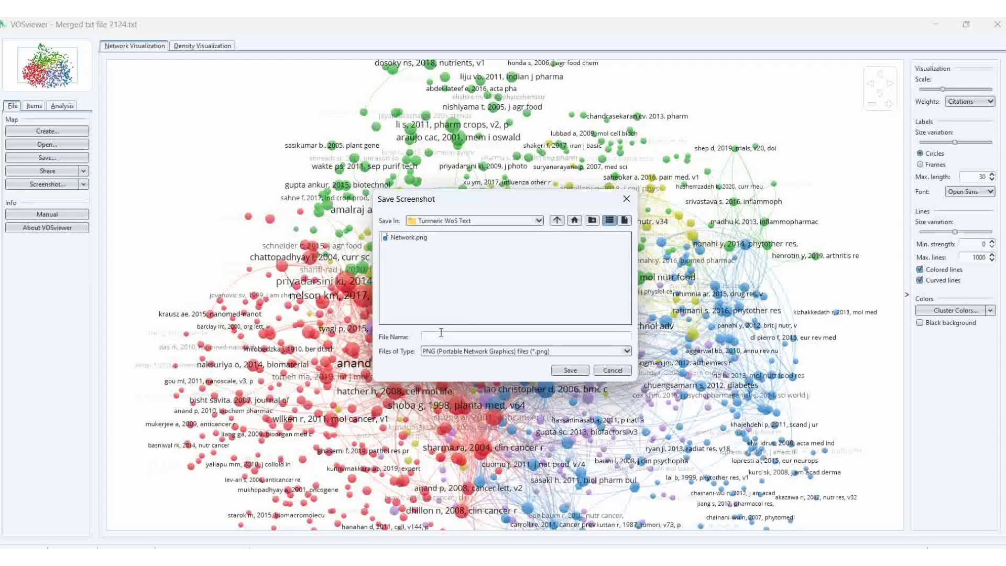
type("Co citation")
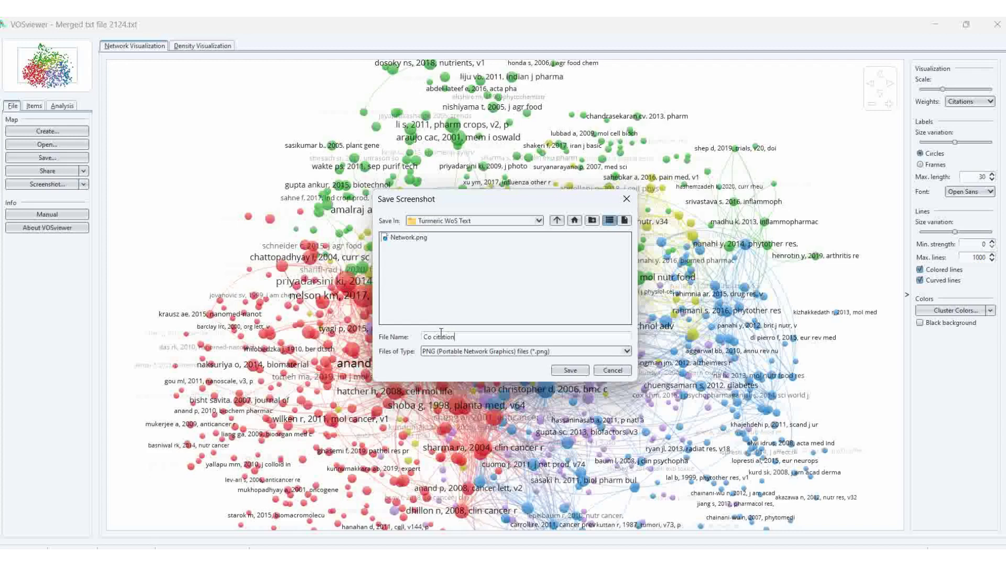
left_click(568, 370)
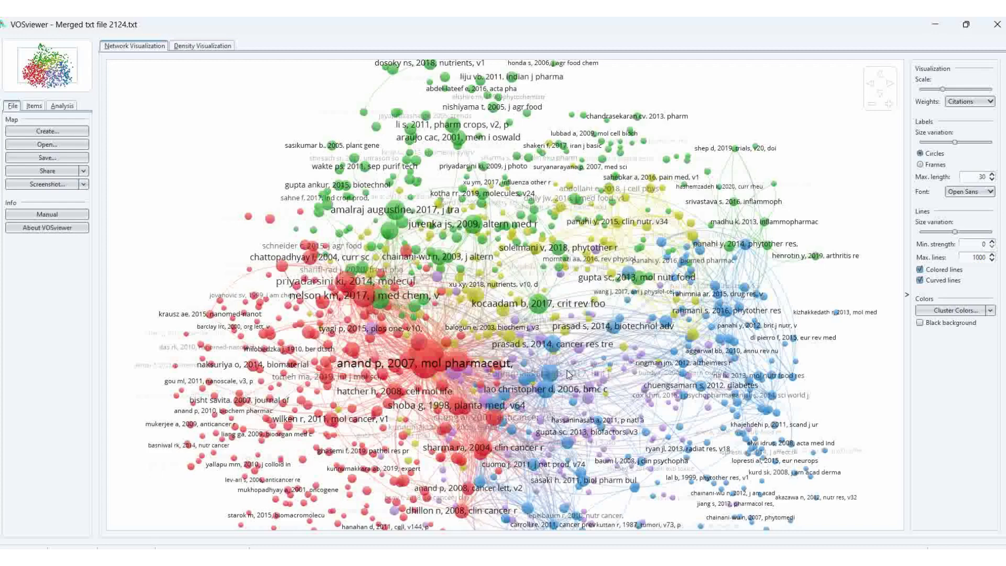
Step: Start a new map from the merged Web of Science file, analysing co-citation of cited authors
left_click(47, 131)
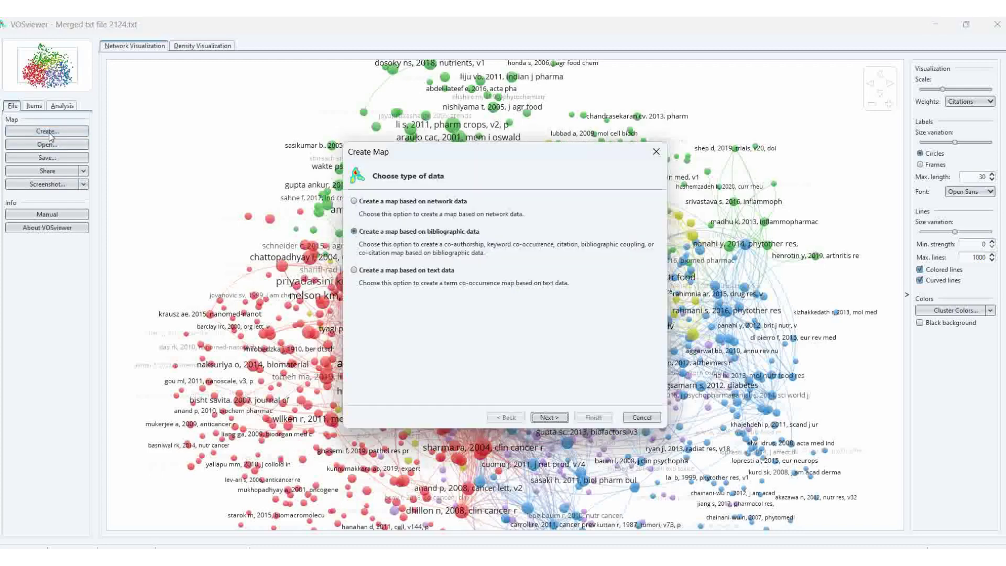
left_click(545, 418)
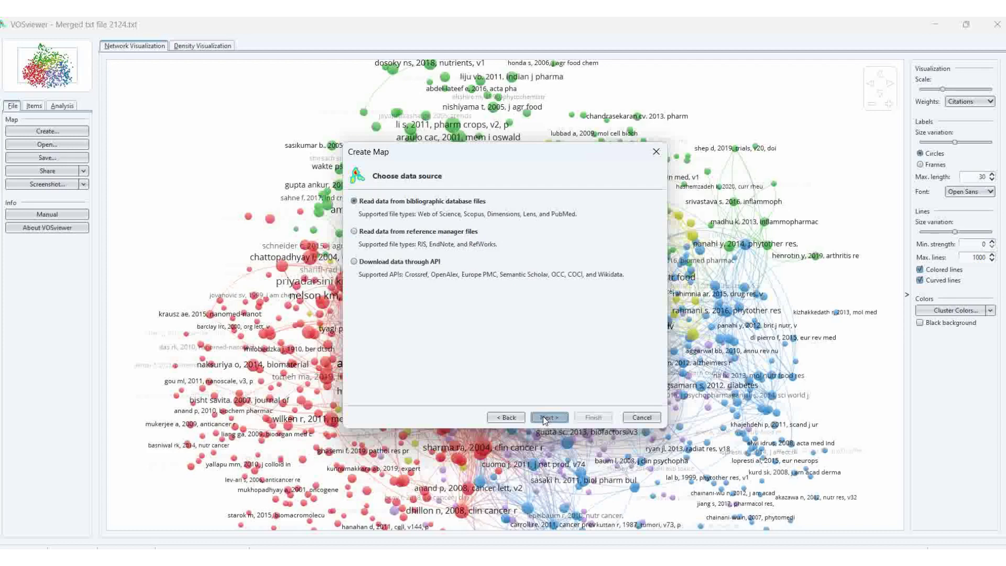
left_click(545, 418)
left_click(545, 418)
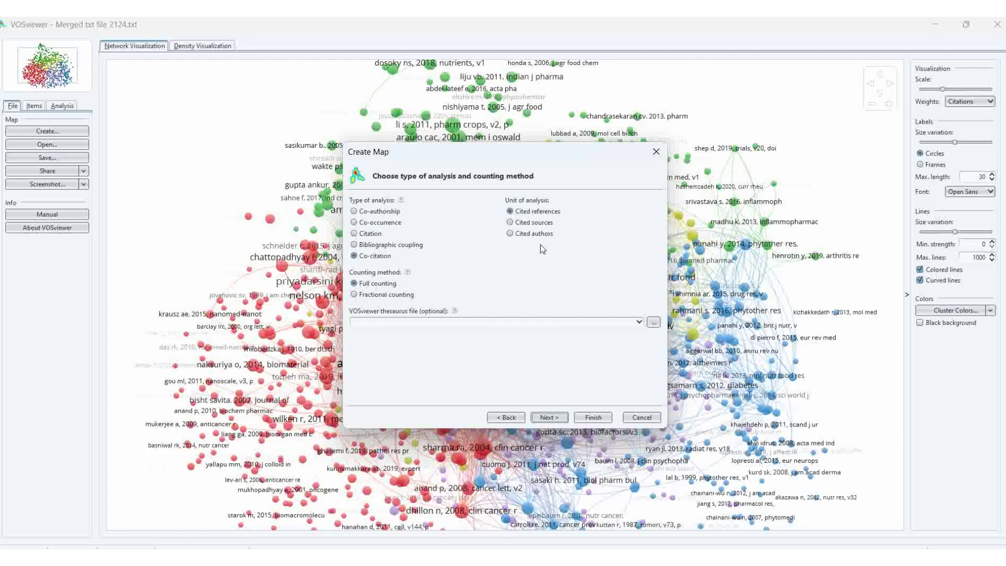
left_click(510, 234)
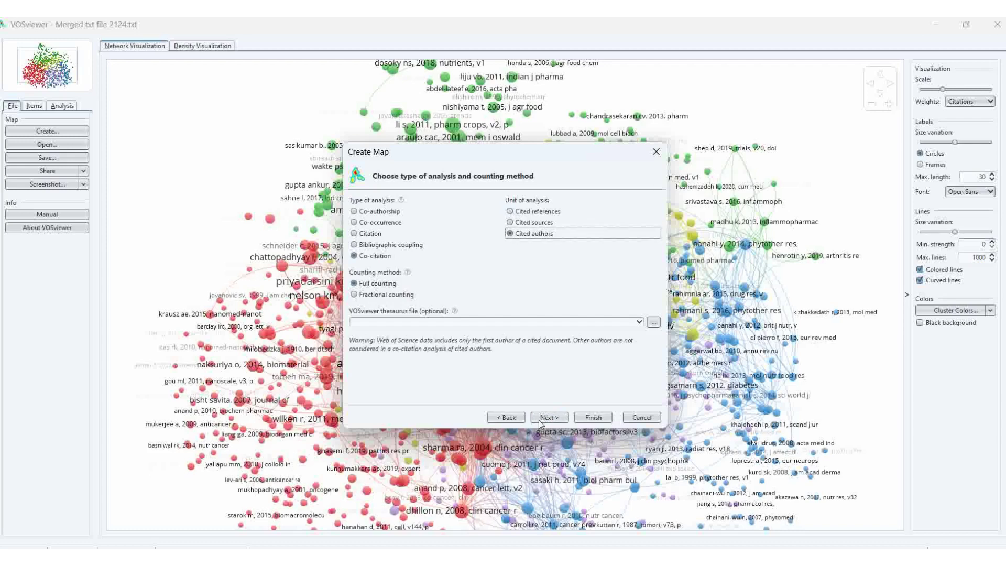
left_click(559, 418)
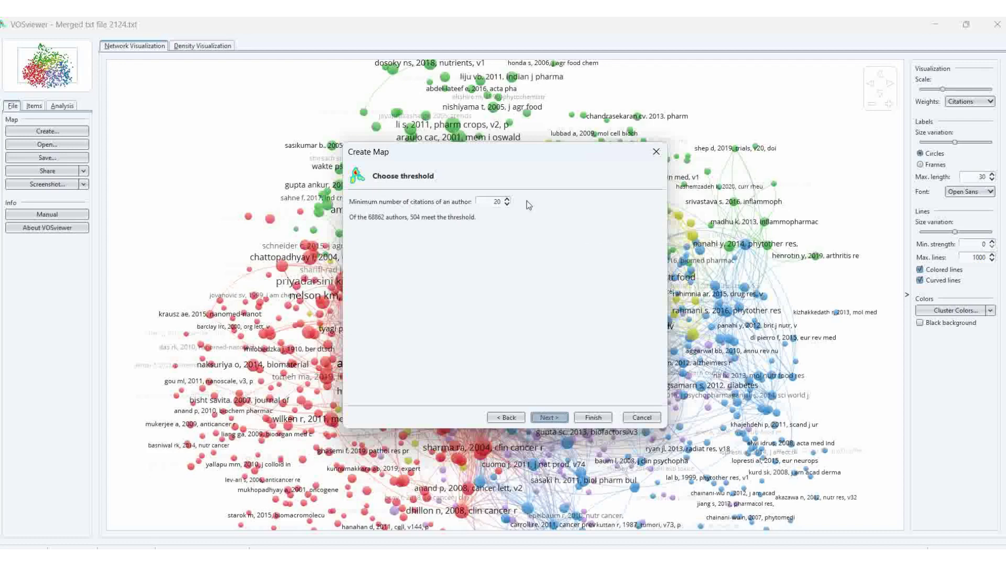
Step: Lower the minimum citations per author to 5, keep 1000 authors, and finish the map
left_click(506, 204)
left_click(507, 204)
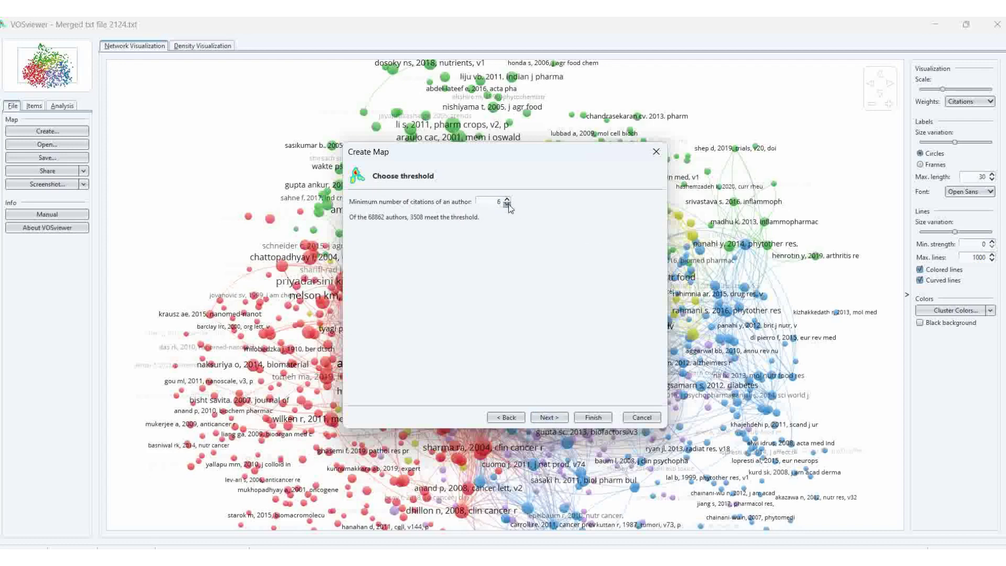
left_click(506, 204)
left_click(507, 204)
left_click(548, 418)
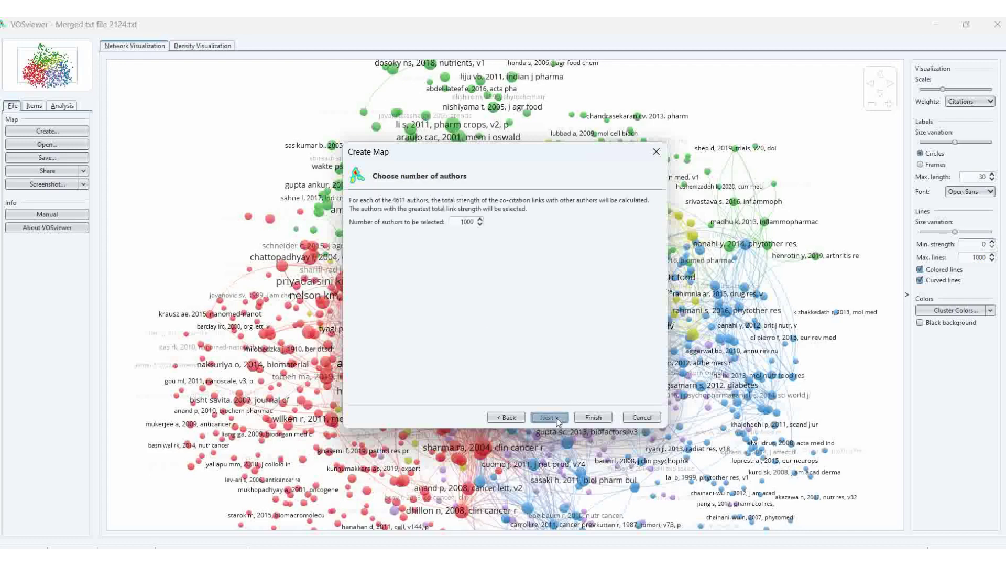
left_click(548, 417)
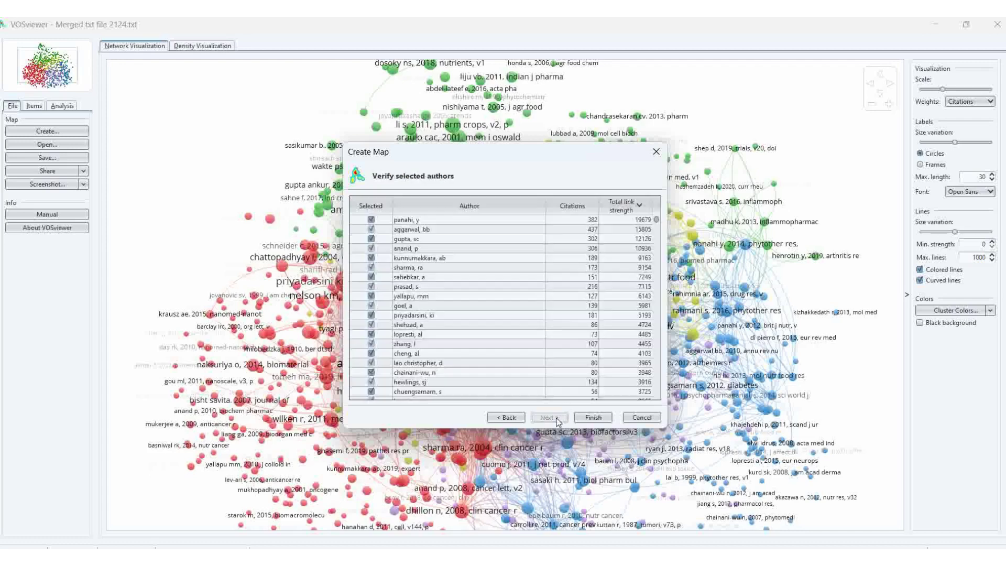
left_click(593, 418)
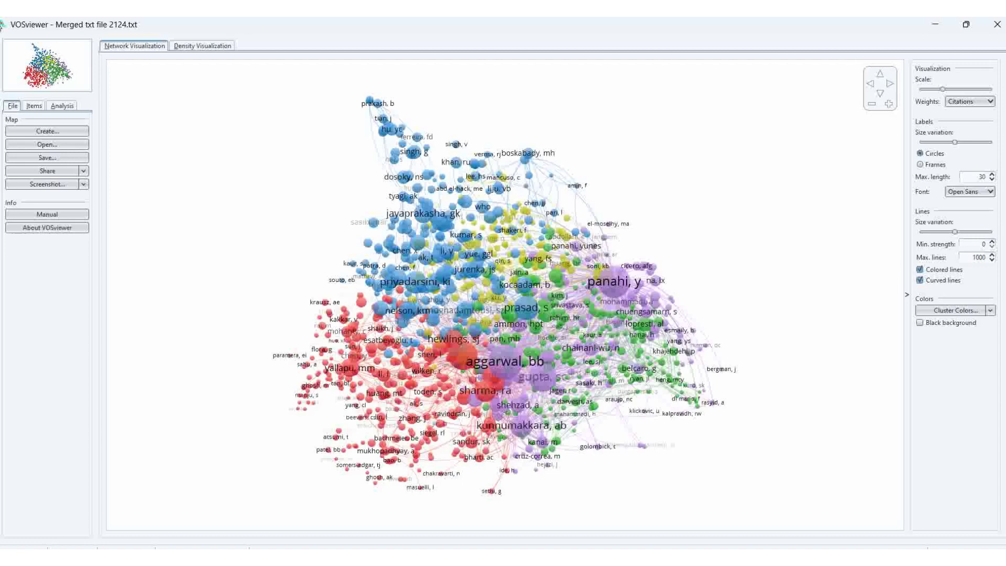
Step: Preview the cited-author map as a density view, then return to the network view
left_click(208, 46)
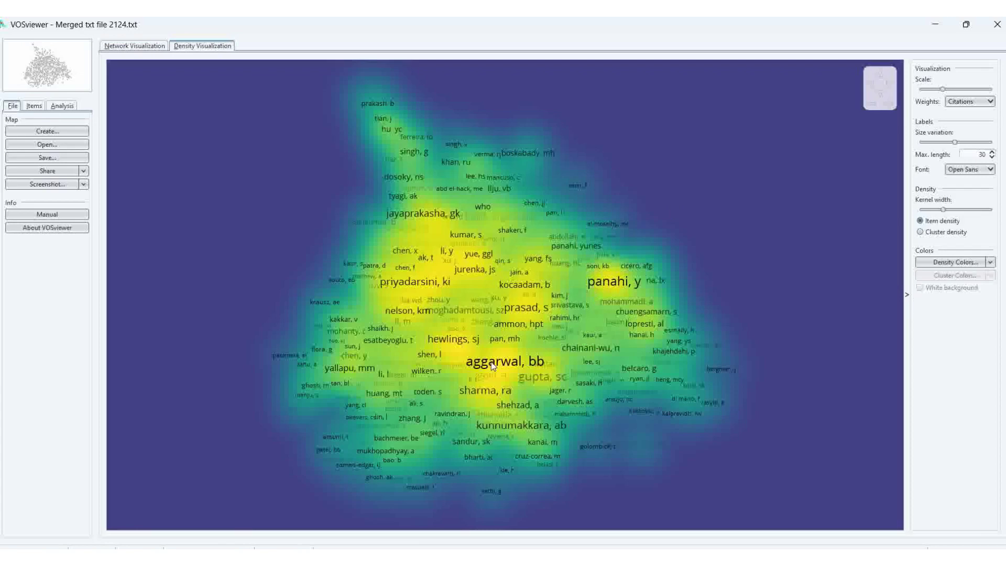
left_click(139, 46)
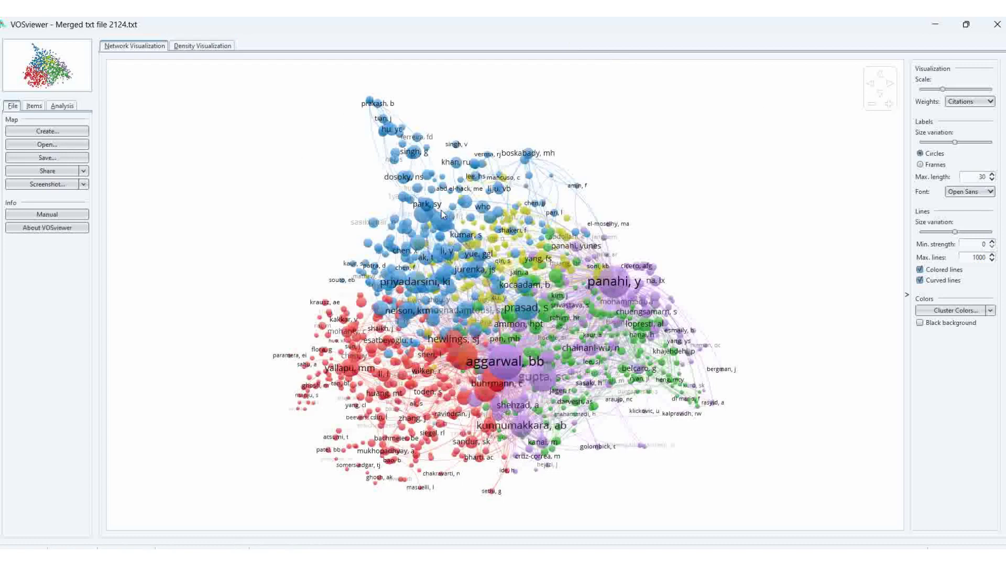
mouse_move(439, 216)
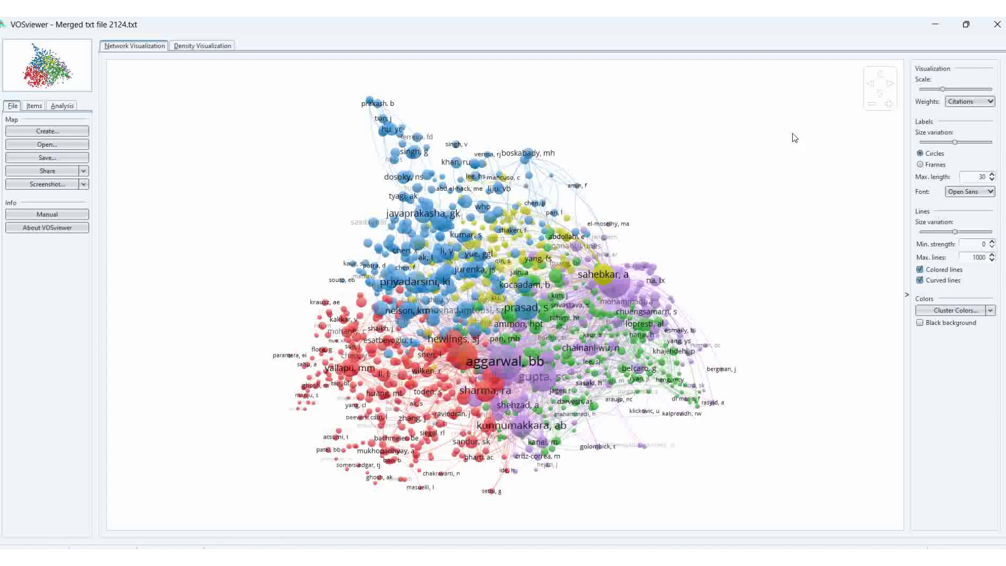
Step: Save the cited-author map screenshot as a PNG named 'Cited Author'
left_click(55, 184)
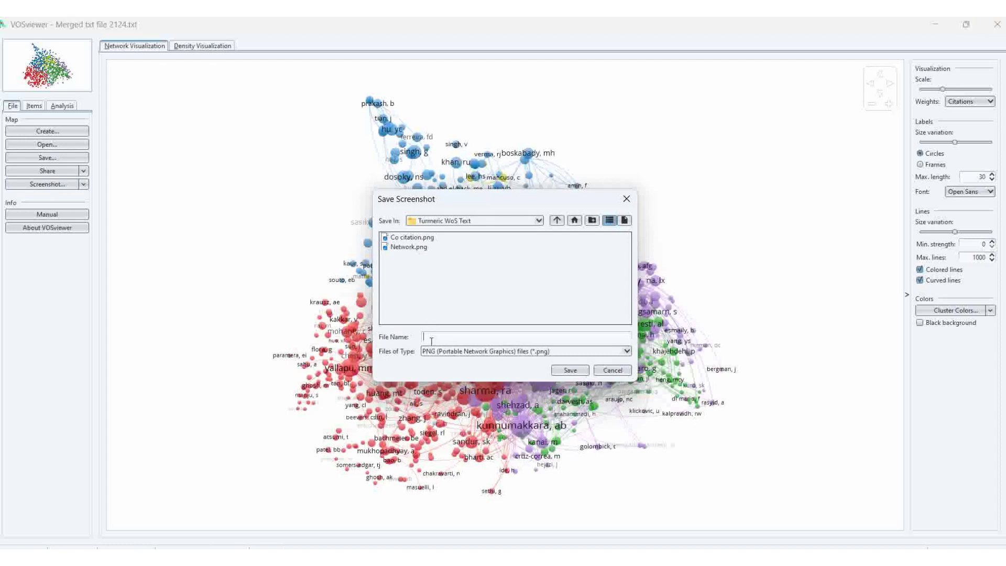
type("Chted")
type(" Author")
left_click(566, 371)
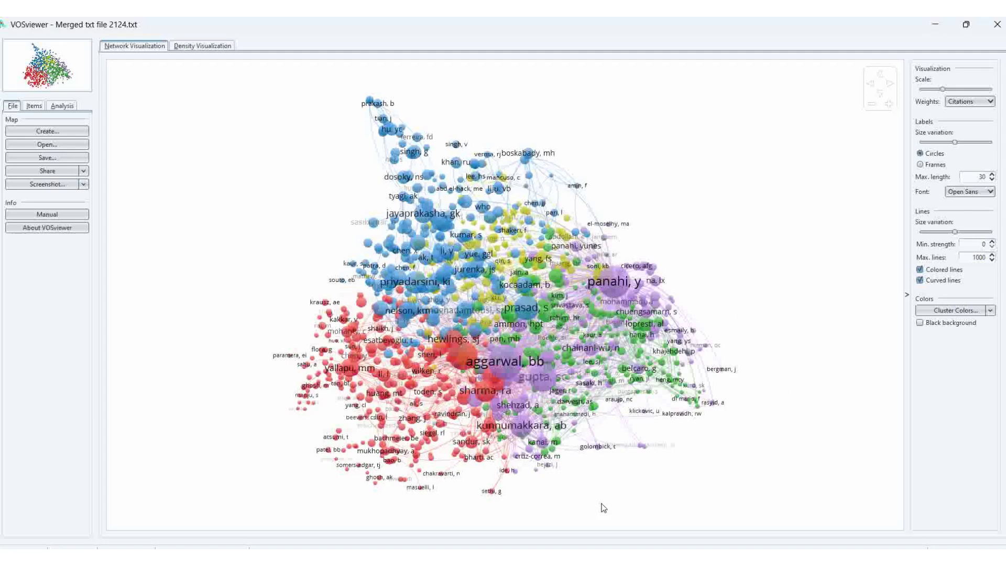
Step: In File Explorer, reopen the Turmeric WoS Text folder and display its files as extra large icons
mouse_move(556, 556)
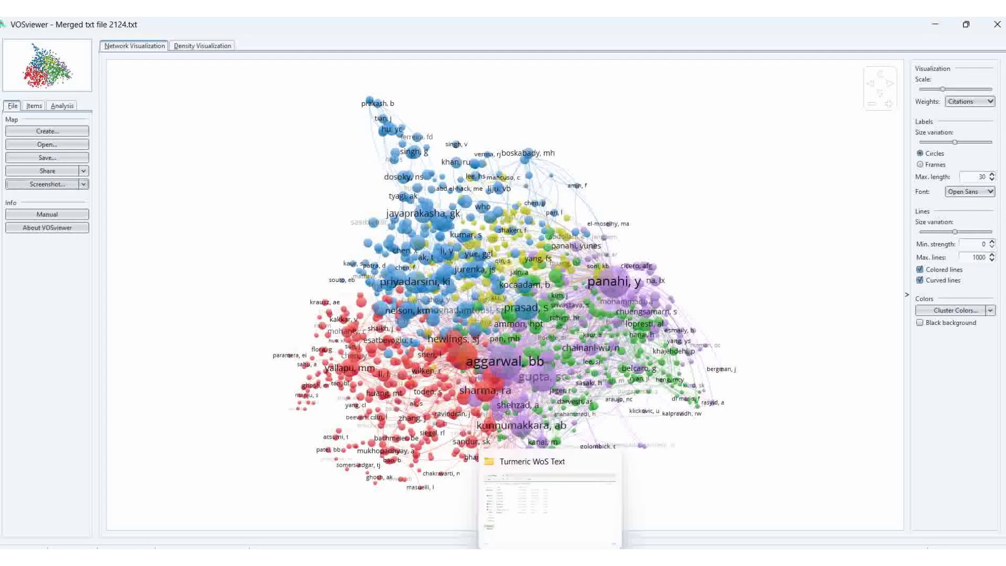
left_click(554, 520)
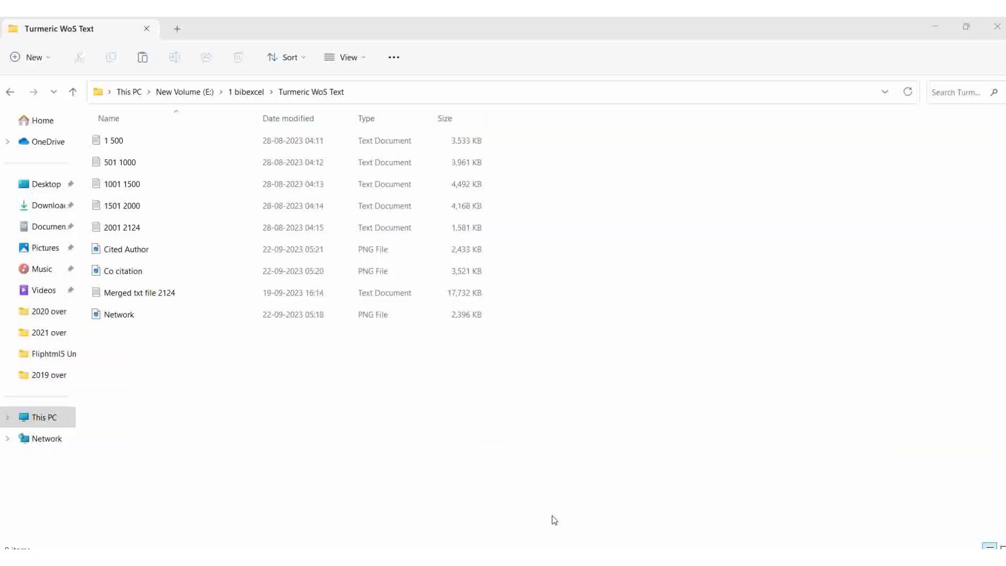
left_click(246, 93)
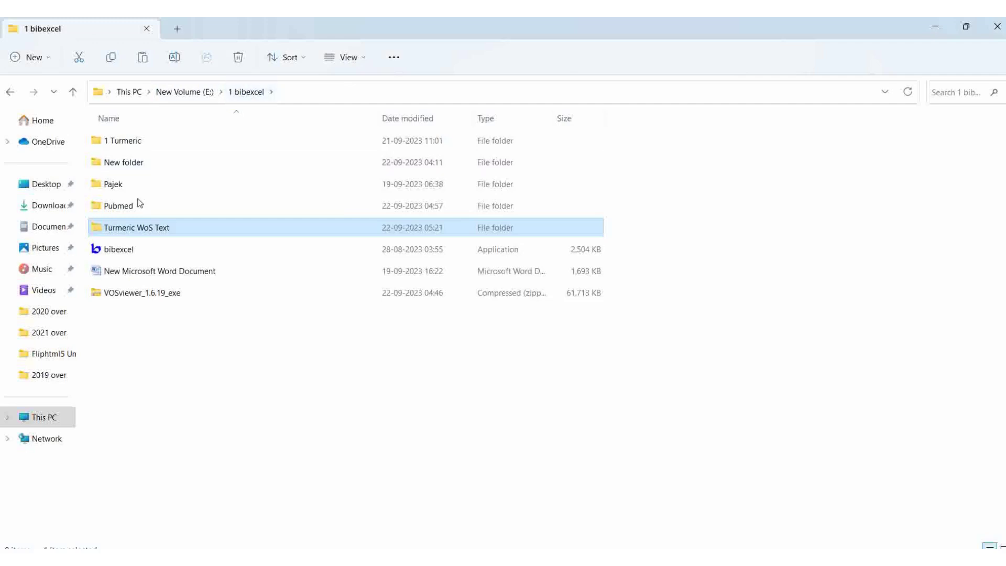
double_click(140, 228)
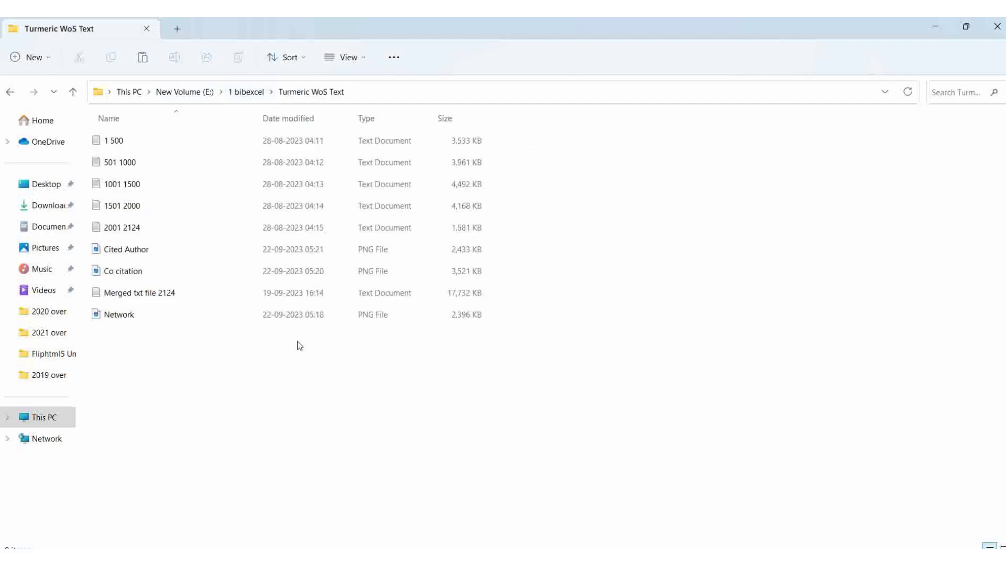
right_click(243, 389)
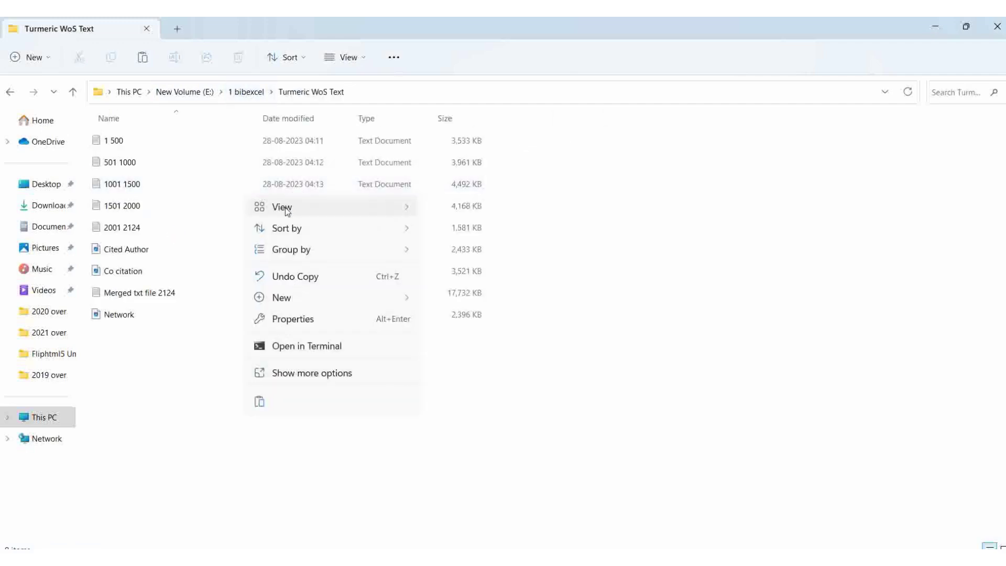
mouse_move(290, 208)
left_click(494, 212)
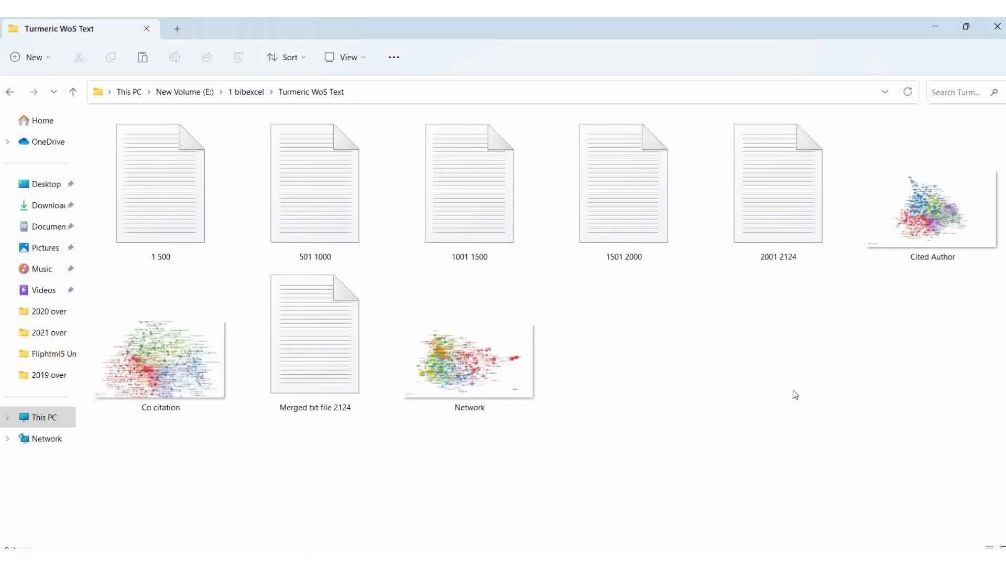
double_click(922, 231)
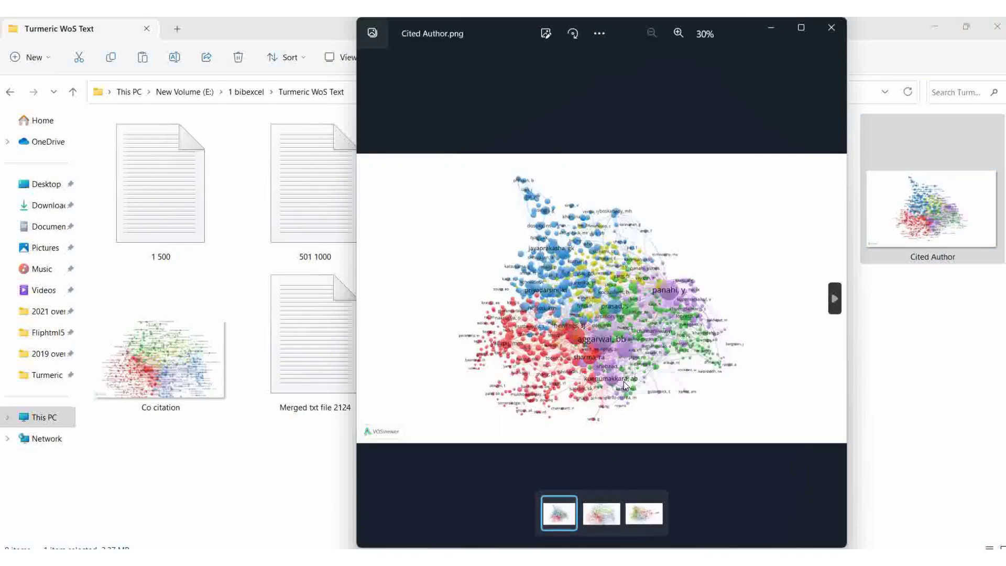
key("Right")
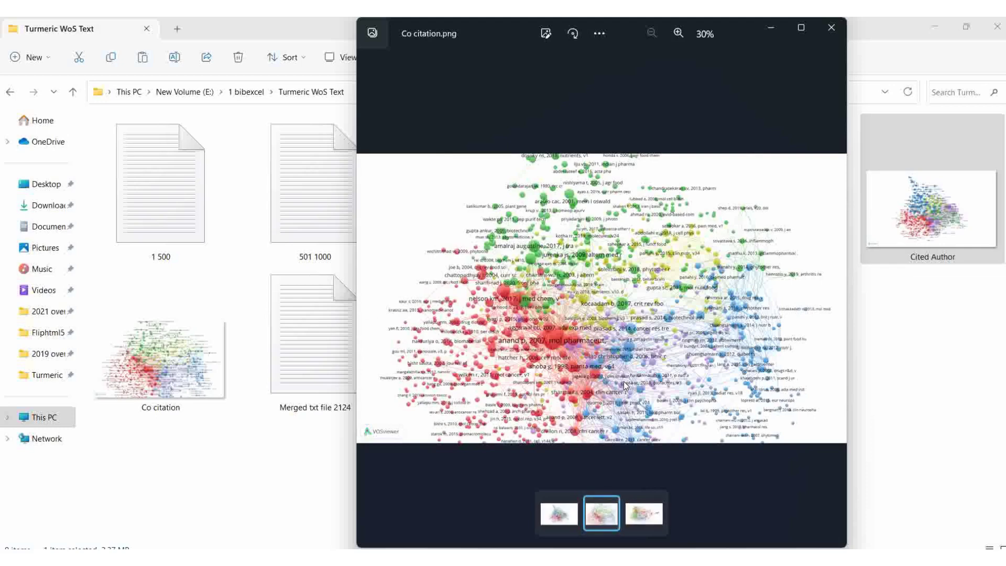
key("Right")
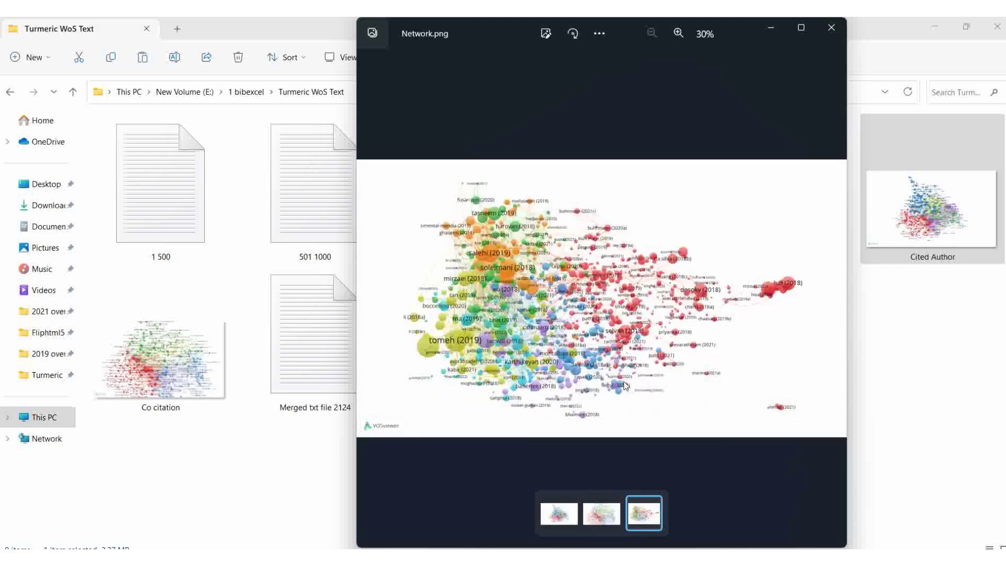
left_click(832, 27)
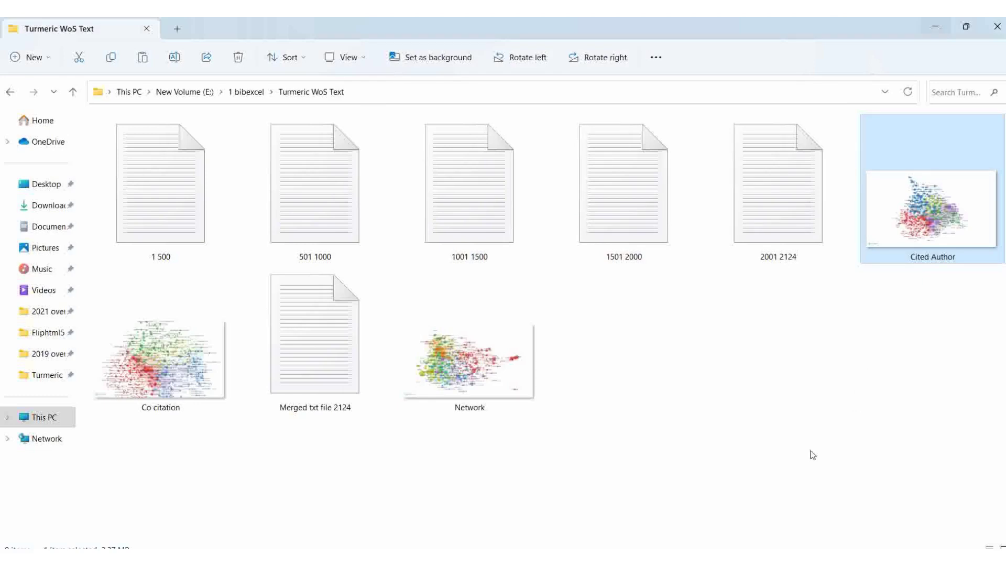
left_click(834, 542)
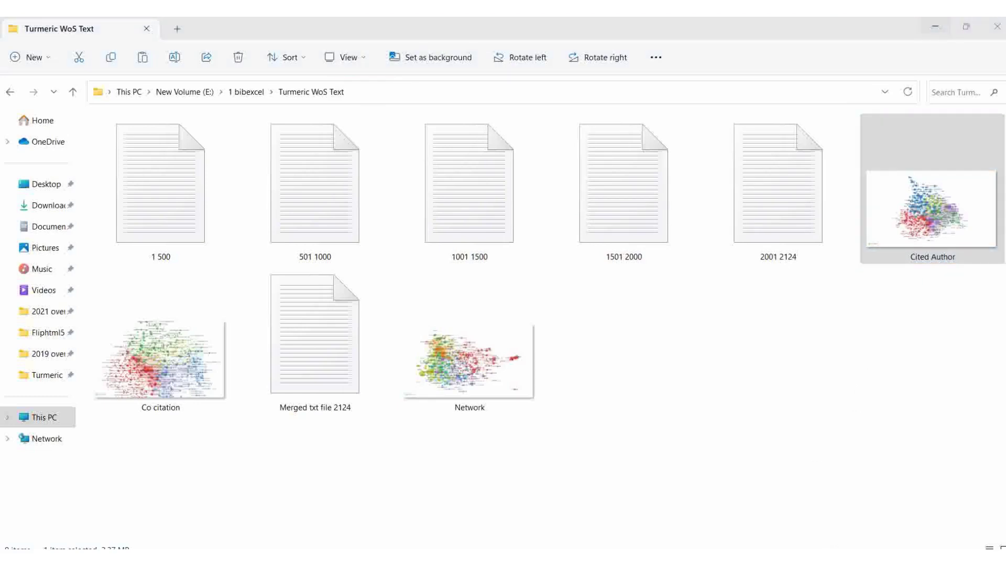
mouse_move(666, 558)
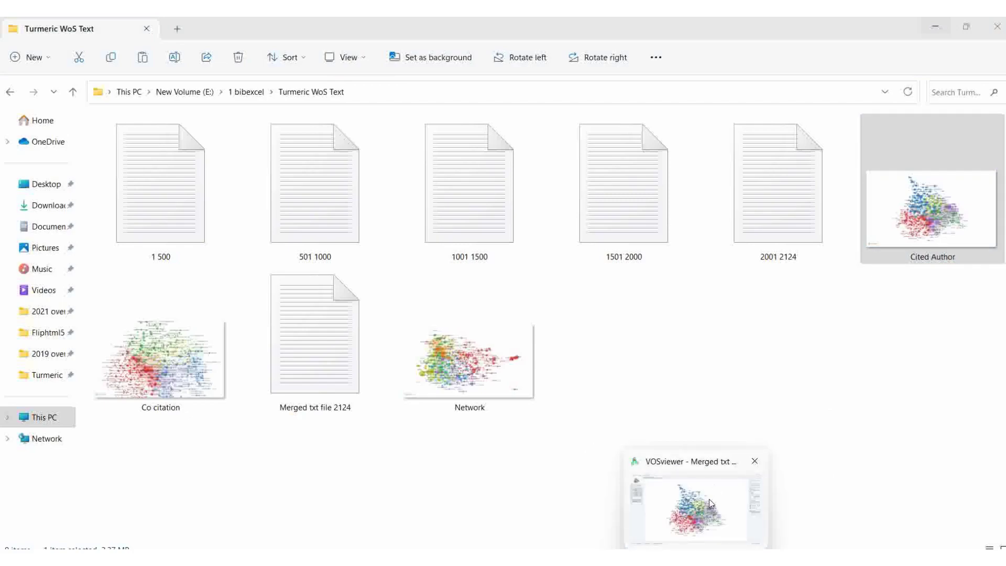
Step: Set up a cited-author co-citation map from the merged Web of Science file with a 20-citation threshold (504 authors)
left_click(694, 558)
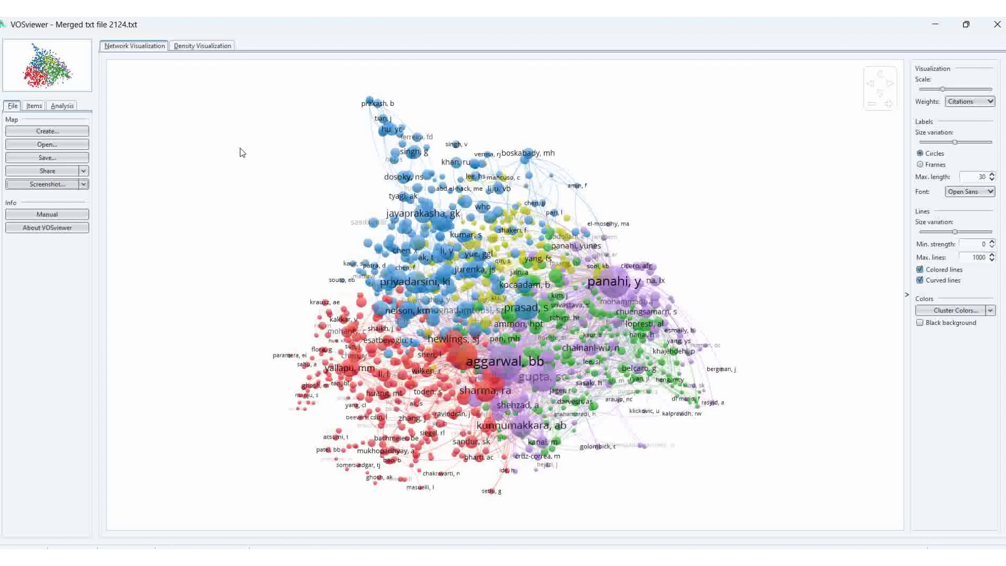
left_click(43, 132)
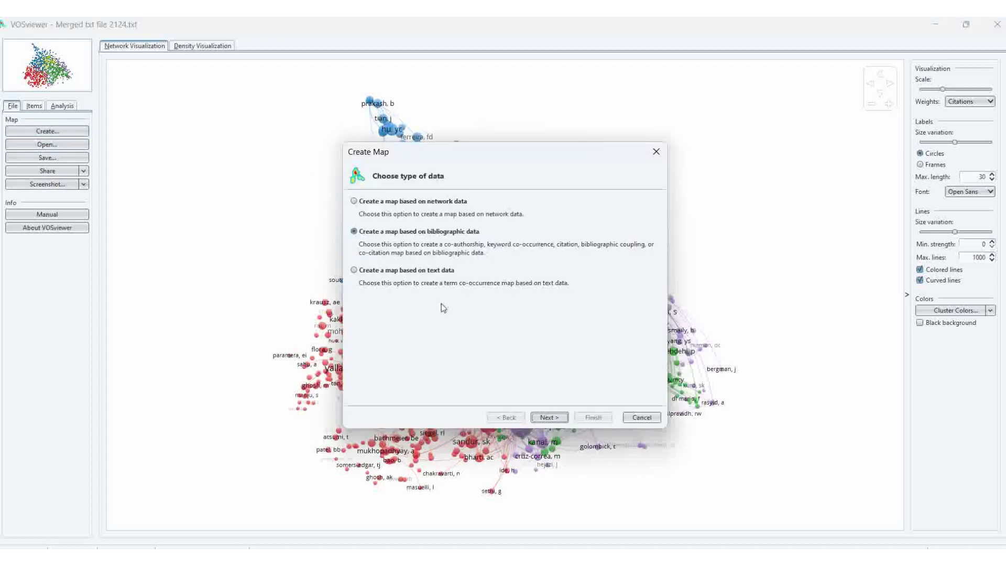
left_click(546, 418)
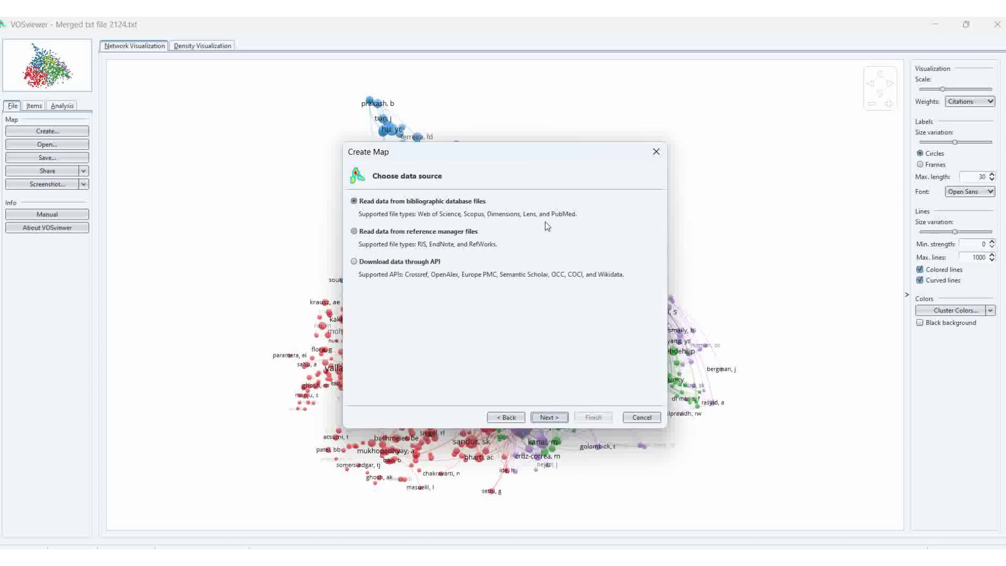
left_click(541, 417)
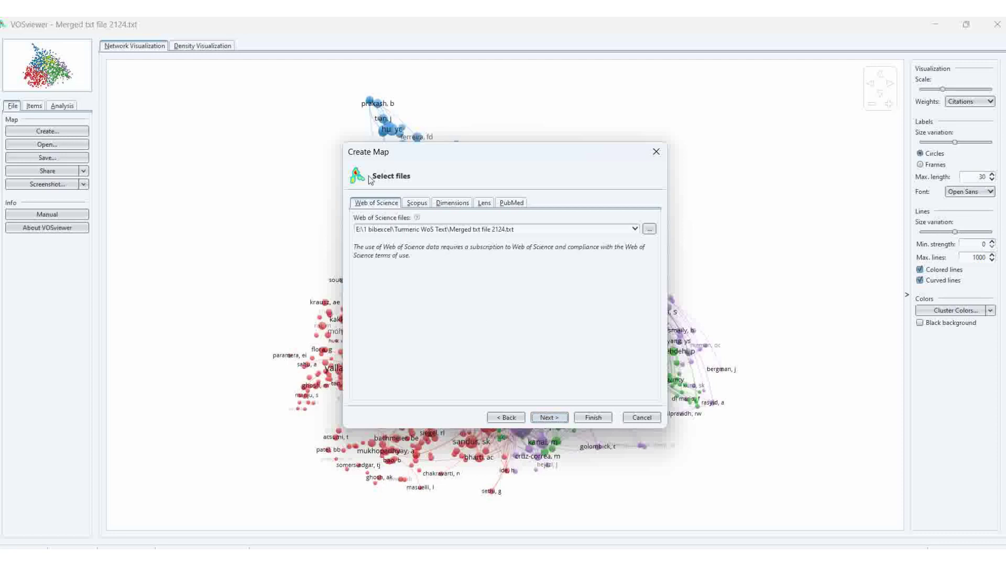
left_click(546, 417)
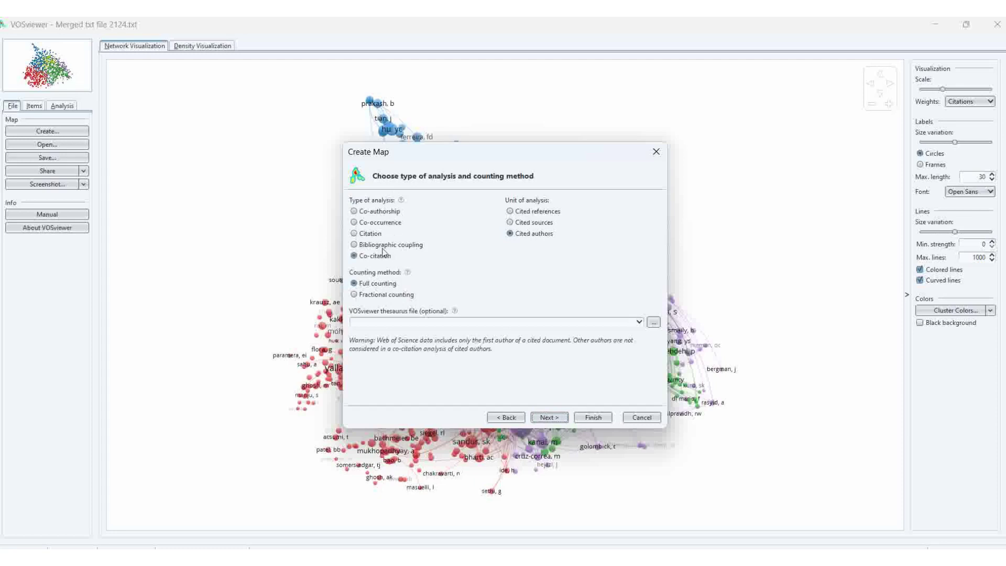
left_click(544, 419)
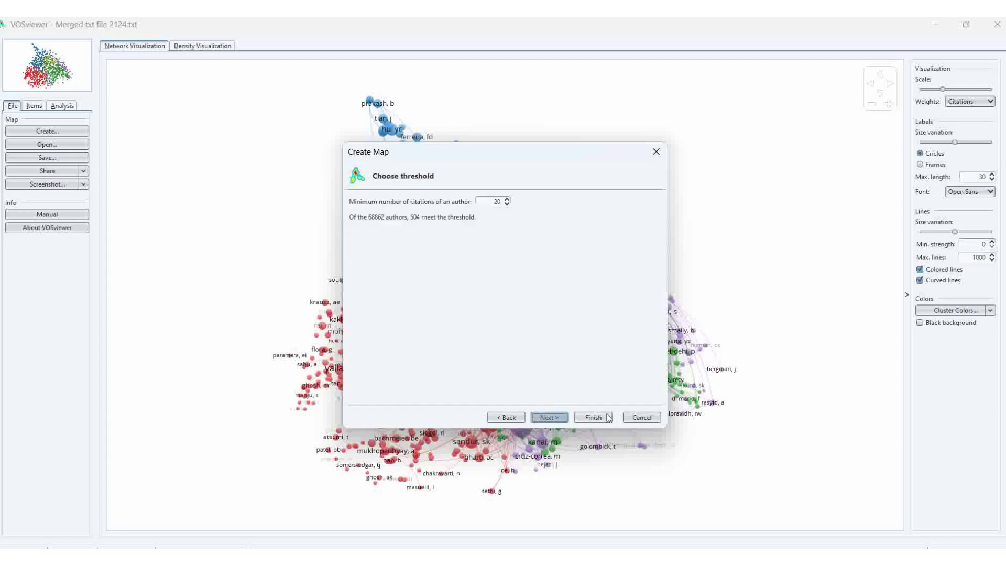
Step: Finish the wizard to build the map of the 504 cited authors with at least 20 citations
left_click(593, 417)
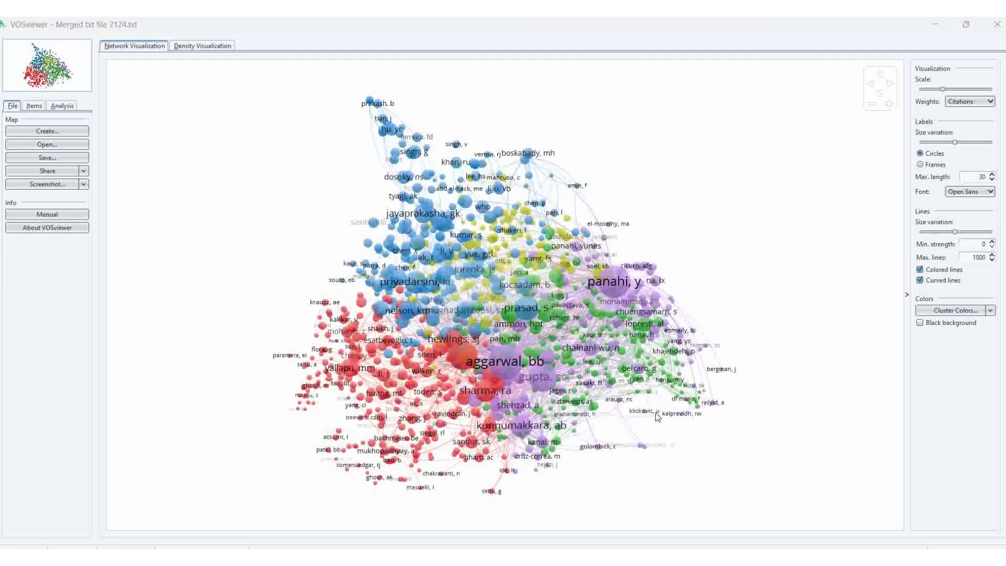